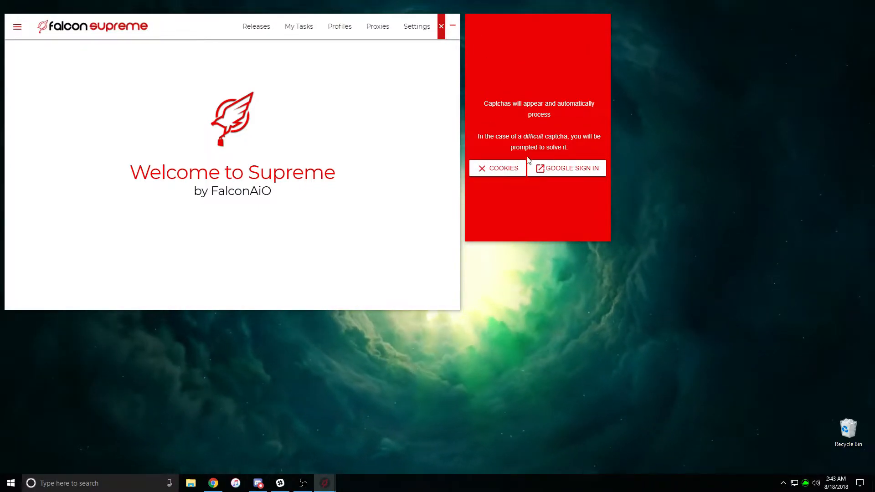
Sign the captcha solver into a Google account with its email and password, reaching the YouTube home page
left_click(547, 175)
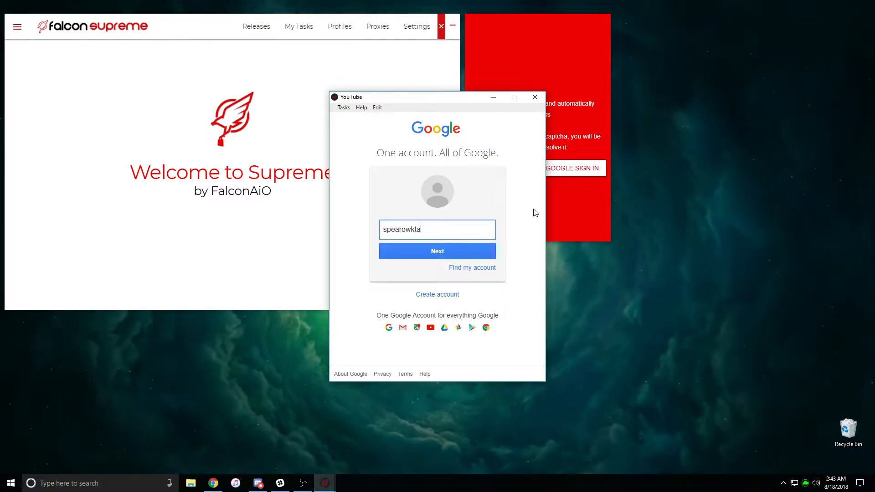
key("Return")
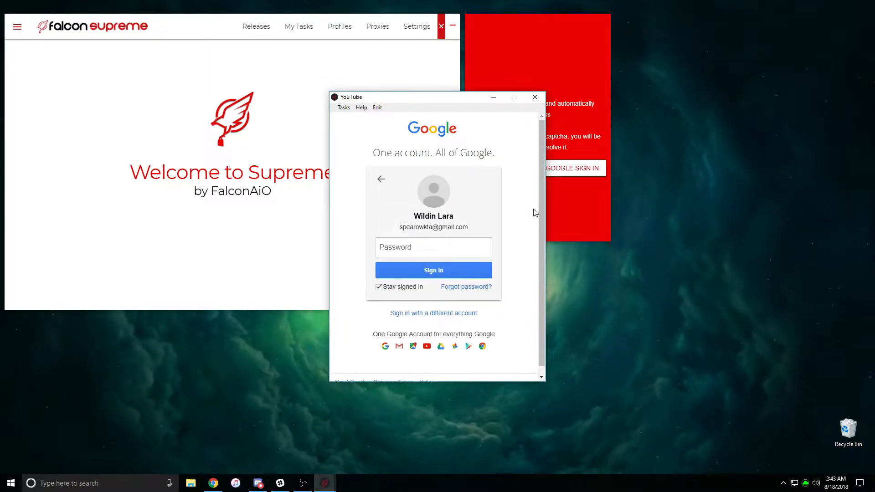
left_click(435, 250)
type("•••••••••")
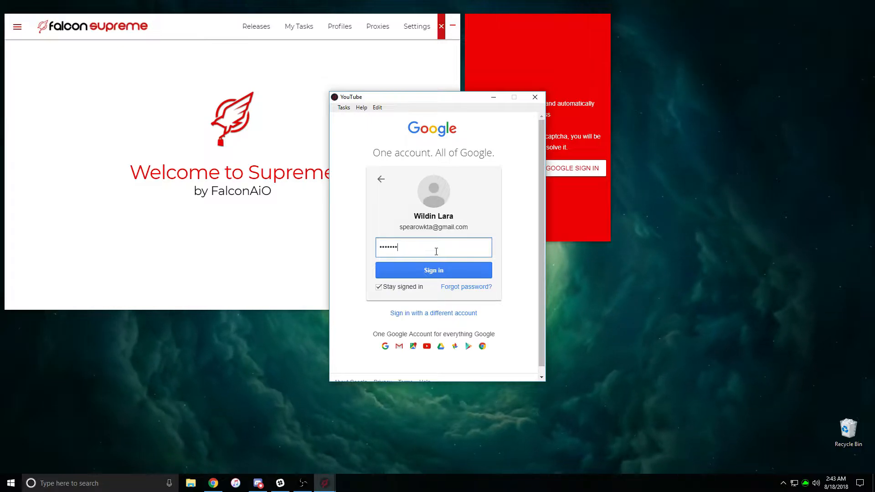
key("Return")
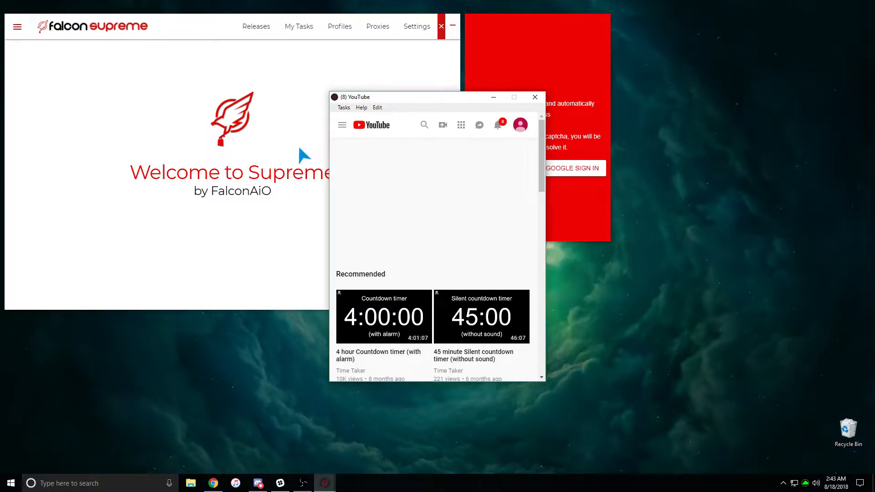
Play the '4 hour Countdown timer (with alarm)' video, dislike and mute it, then minimize the window
scroll(387, 287, "down", 5)
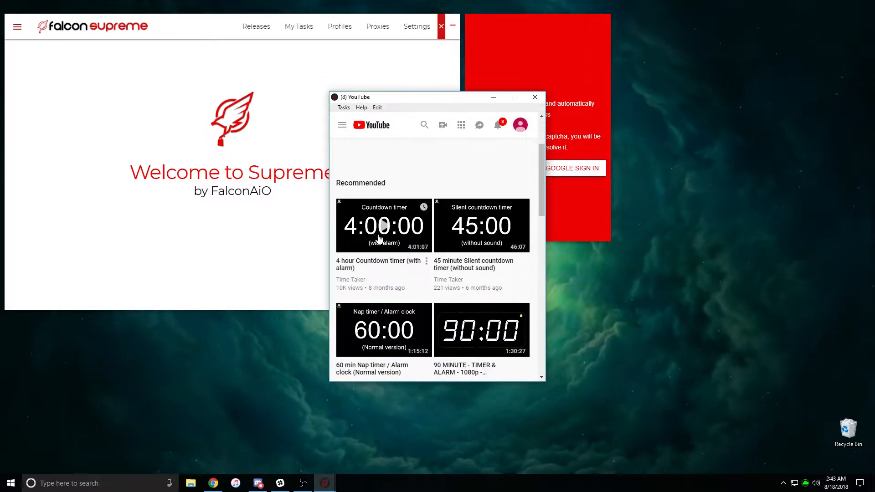
left_click(354, 244)
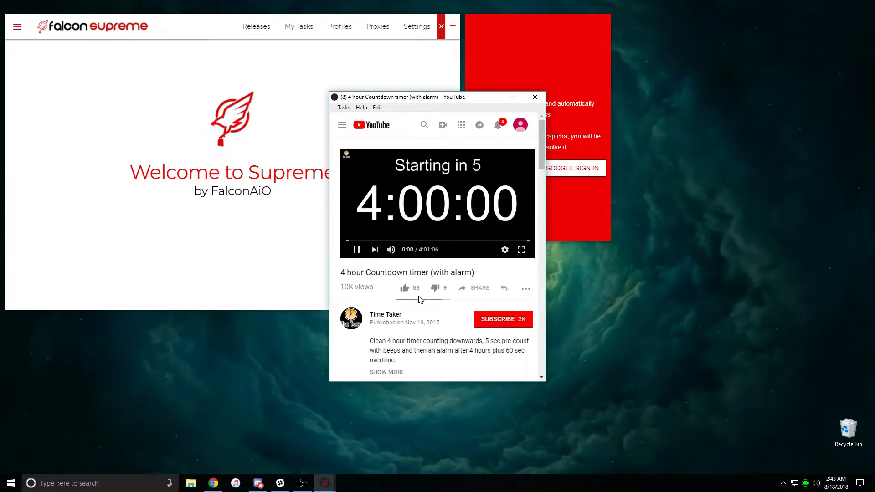
left_click(435, 292)
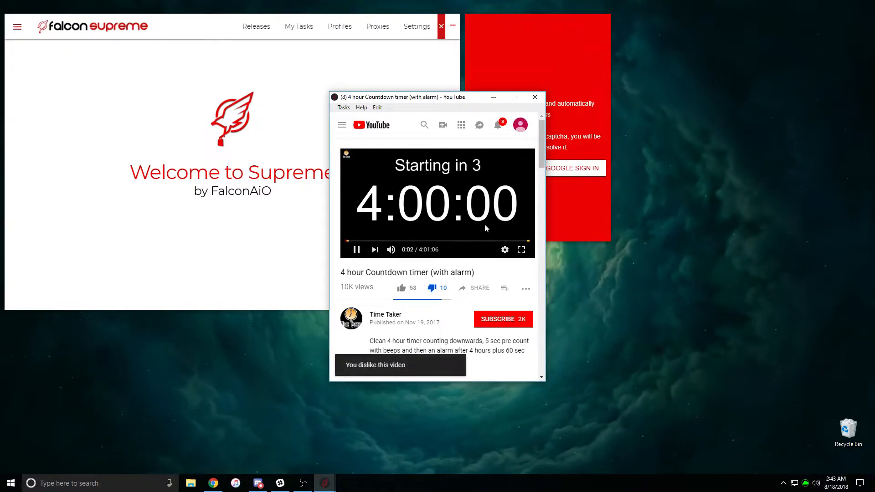
left_click(391, 249)
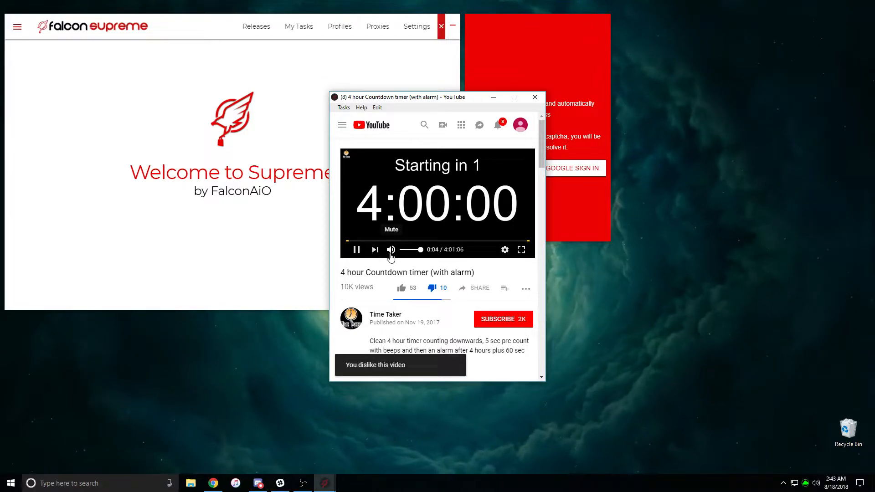
left_click(493, 97)
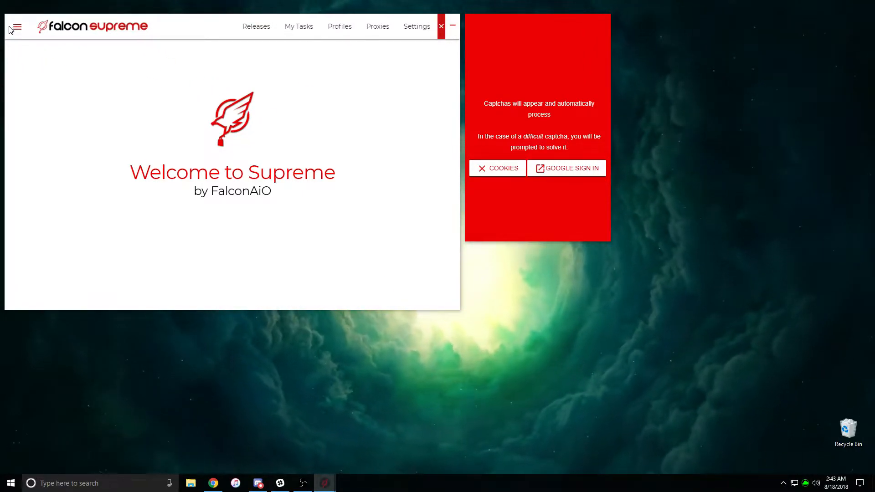
Arrange the main and captcha windows side by side and browse the Supreme Releases grid
left_click_drag(7, 29, 164, 87)
left_click_drag(474, 19, 628, 78)
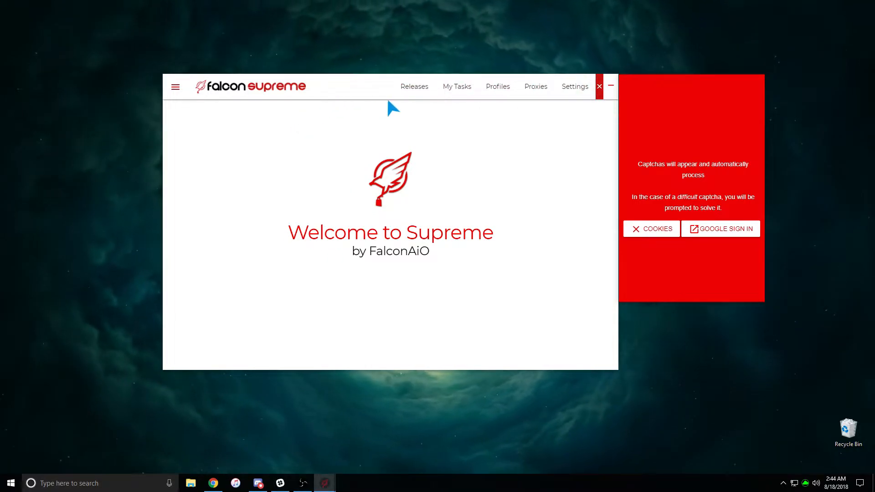
left_click(415, 91)
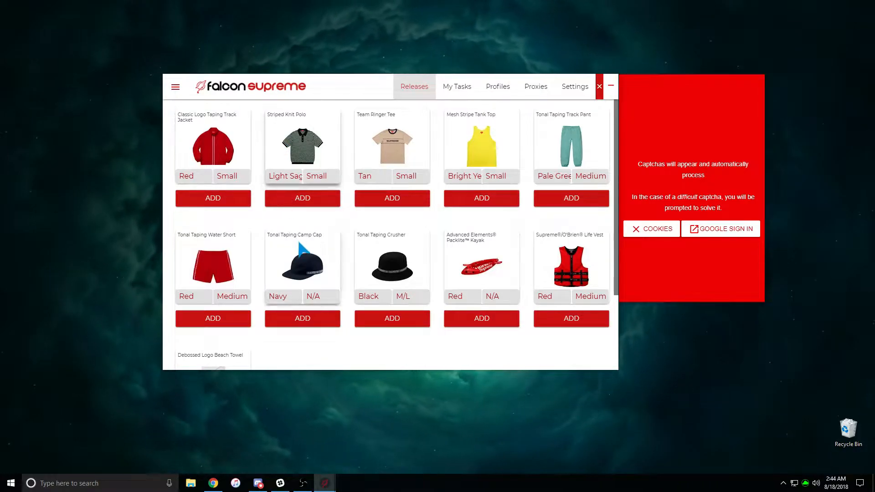
scroll(299, 244, "down", 1)
scroll(300, 244, "up", 1)
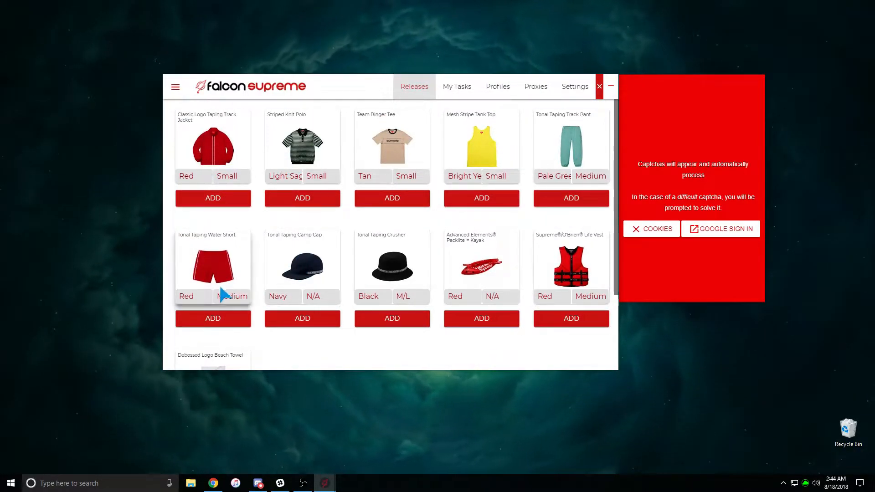
scroll(208, 348, "down", 1)
scroll(207, 342, "up", 1)
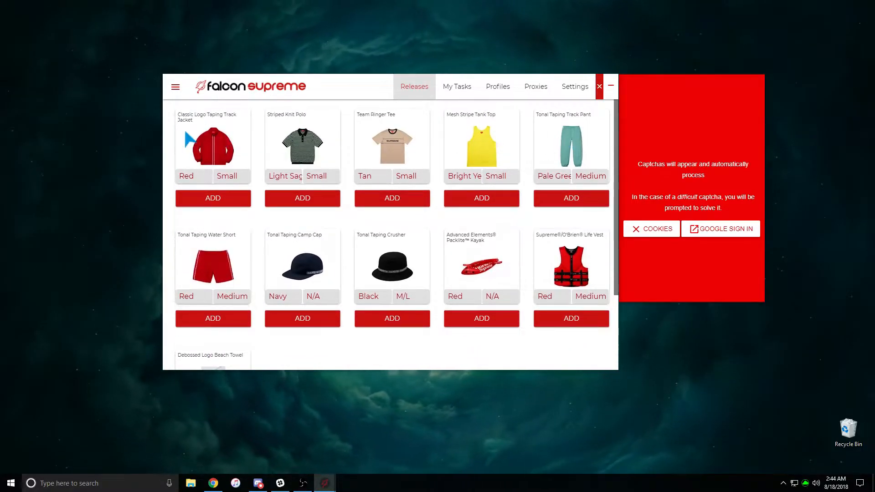
Add a Black, XLarge Classic Logo Taping Track Jacket task and view it in My Tasks
left_click(187, 176)
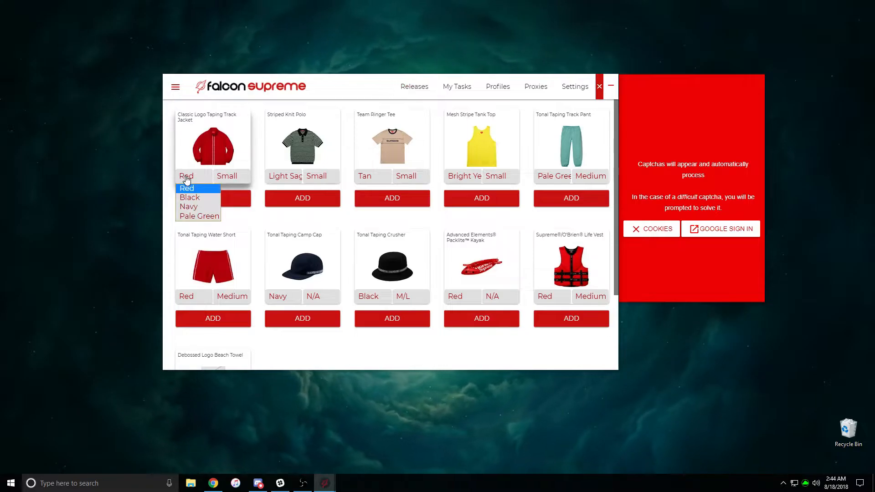
left_click(236, 177)
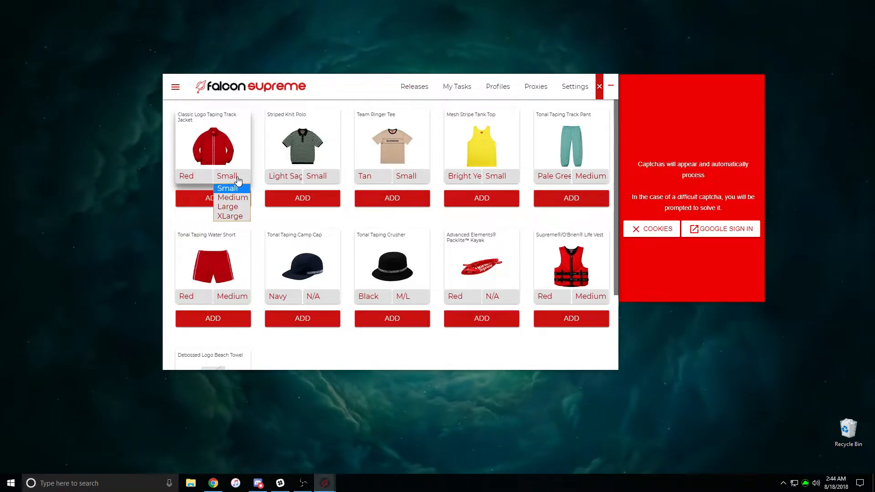
left_click(187, 177)
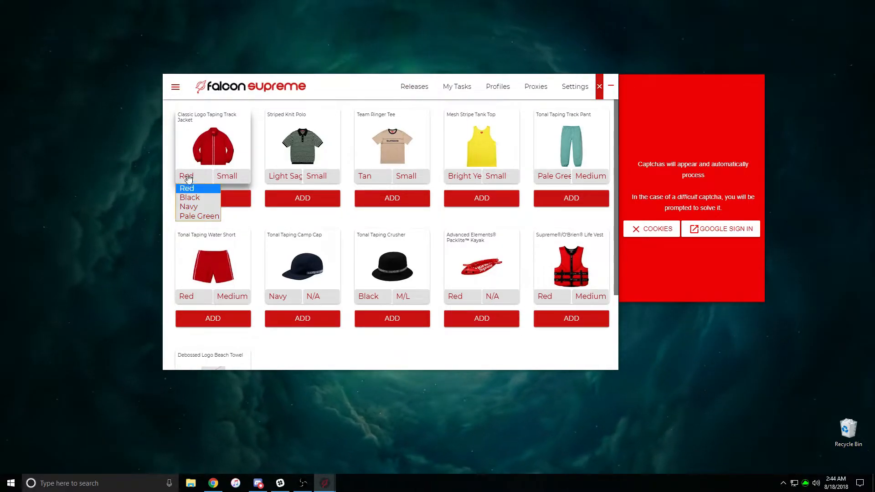
left_click(196, 204)
left_click(228, 178)
left_click(229, 215)
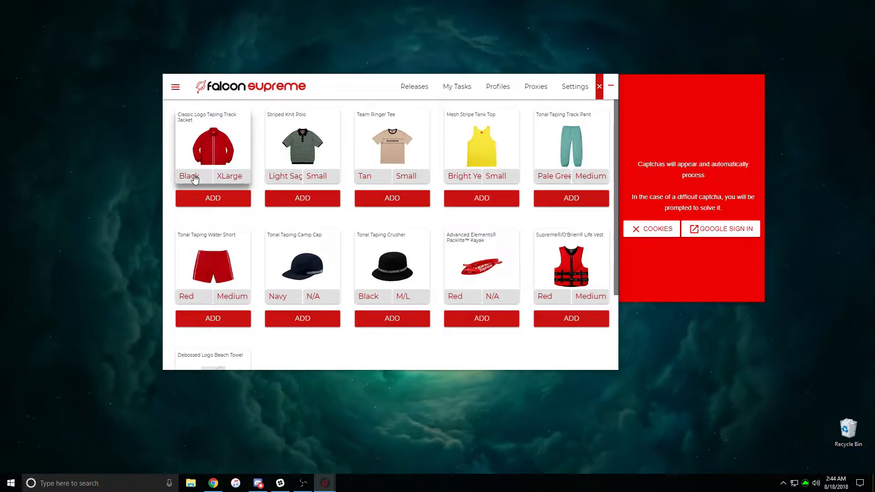
left_click(223, 205)
left_click(453, 93)
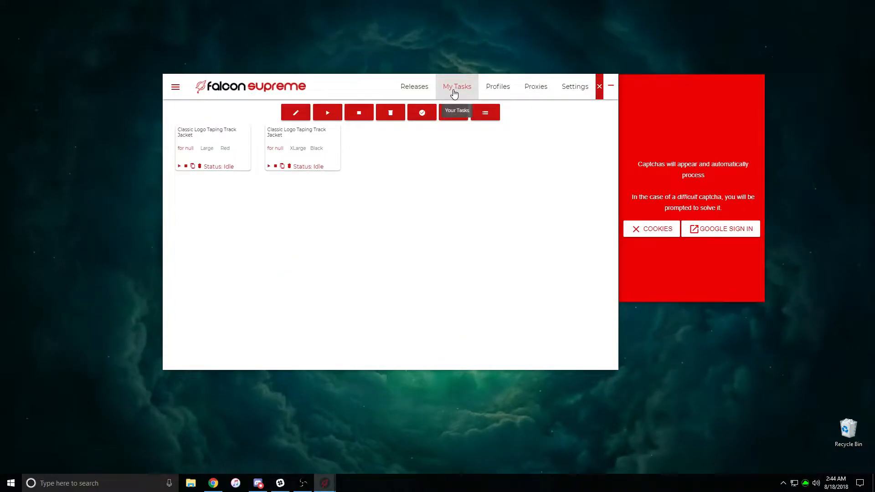
Delete the Red Large jacket task, glance at the Settings delay list, and return to Releases
left_click(199, 166)
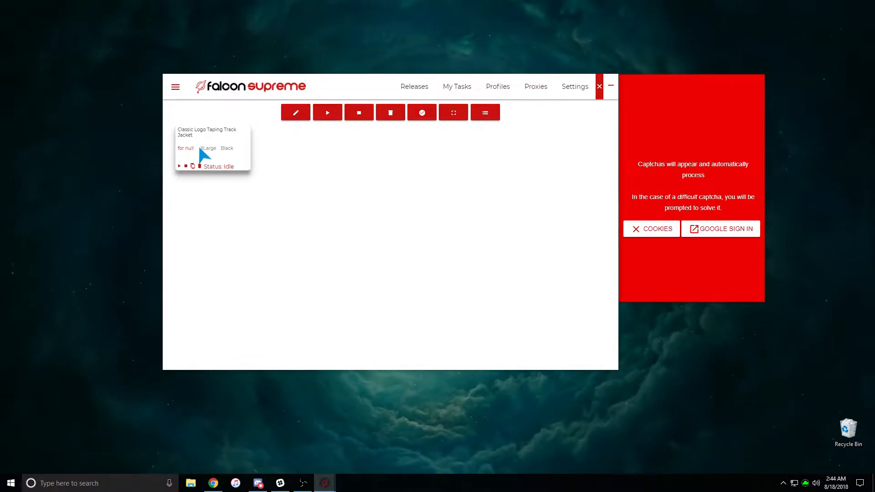
left_click(577, 93)
left_click(231, 163)
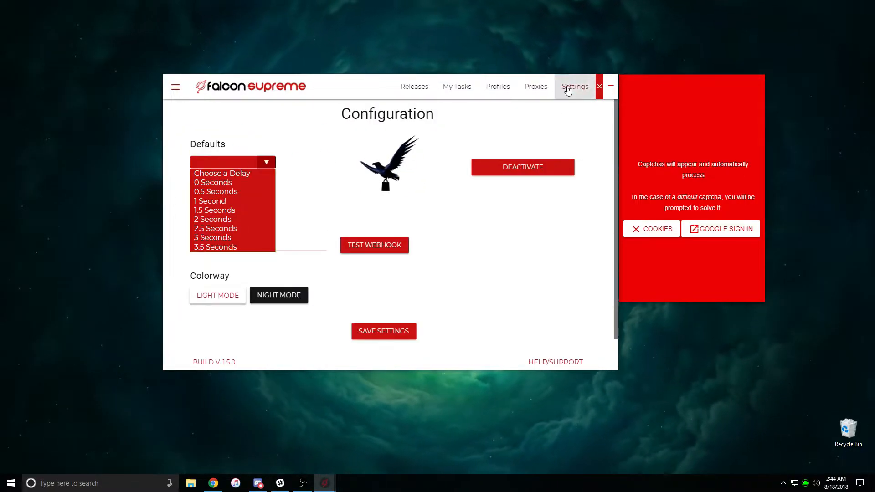
left_click(235, 191)
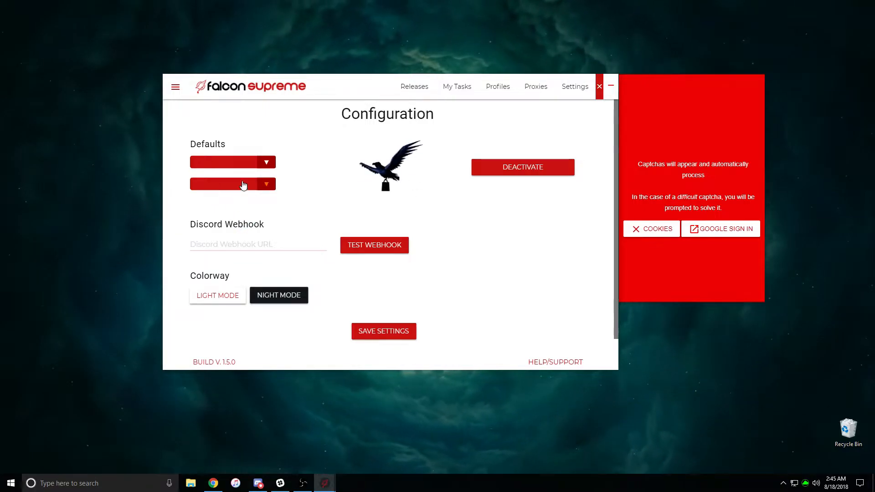
left_click(412, 87)
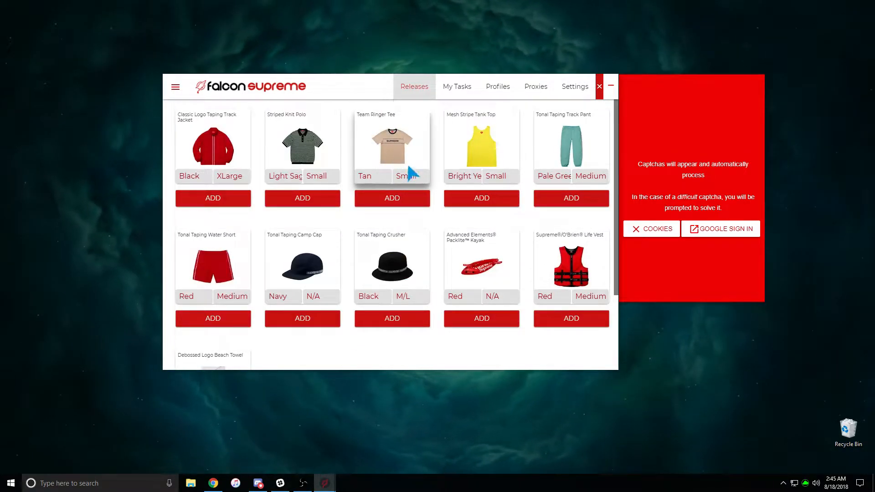
Add a Tan Small Team Ringer Tee task, start and stop it, then delete it
left_click(404, 201)
left_click(455, 86)
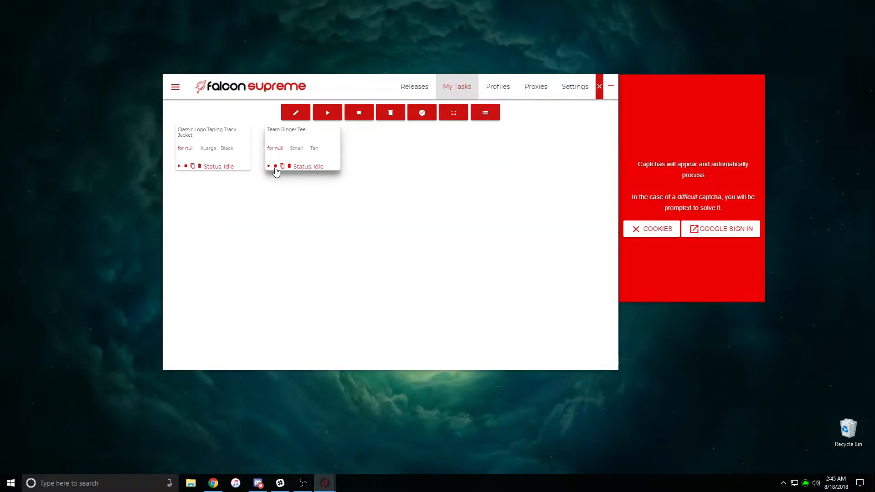
left_click(269, 166)
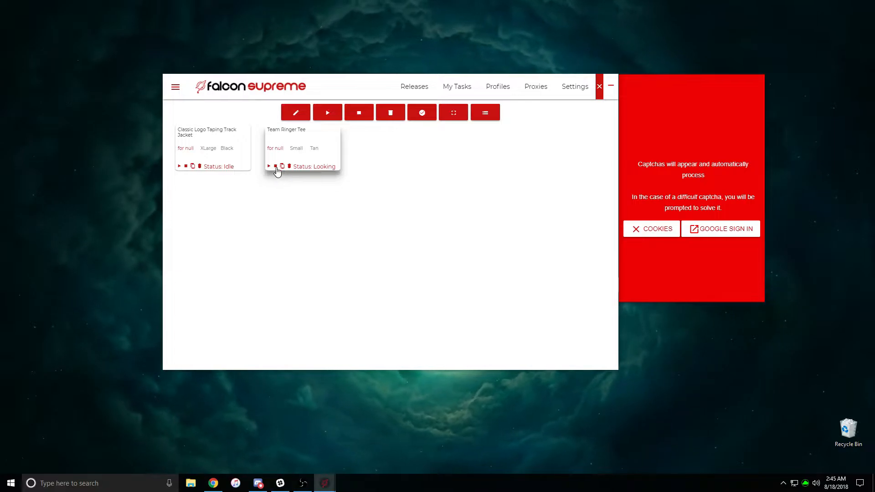
left_click(275, 167)
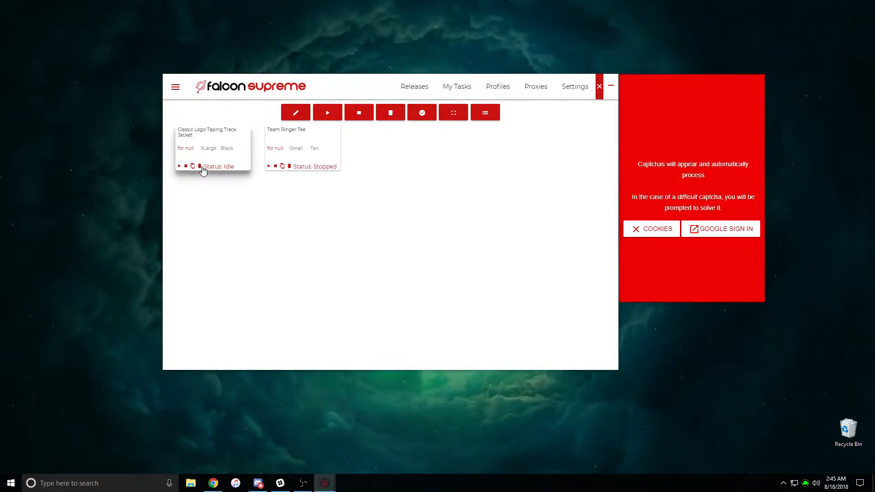
left_click(289, 166)
left_click(578, 86)
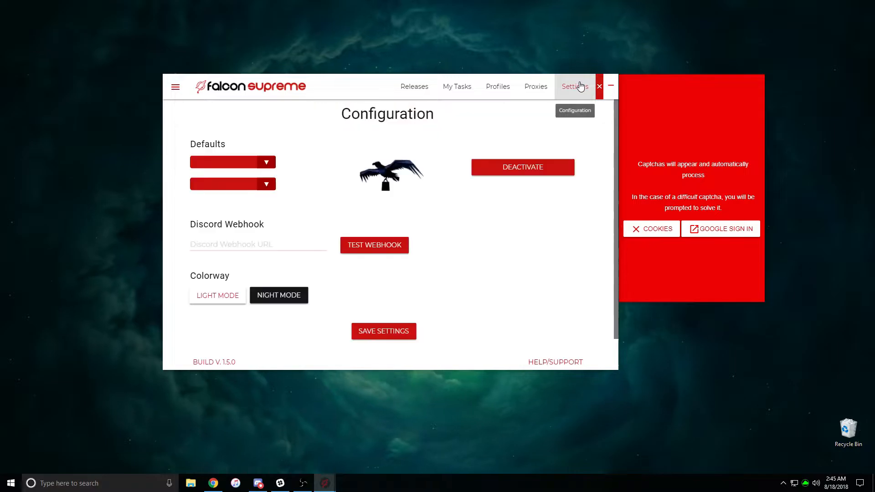
Try a 2.5 Seconds default delay in Settings, then restore it to 0 Seconds
left_click(235, 164)
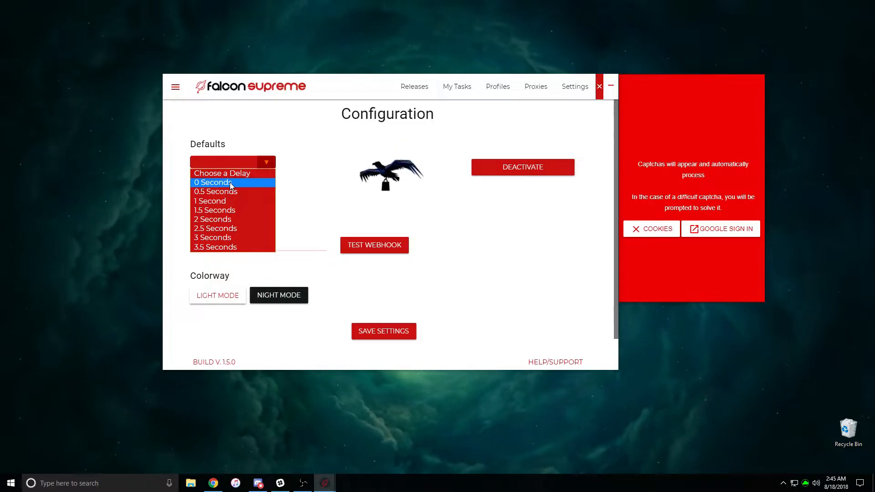
left_click(231, 182)
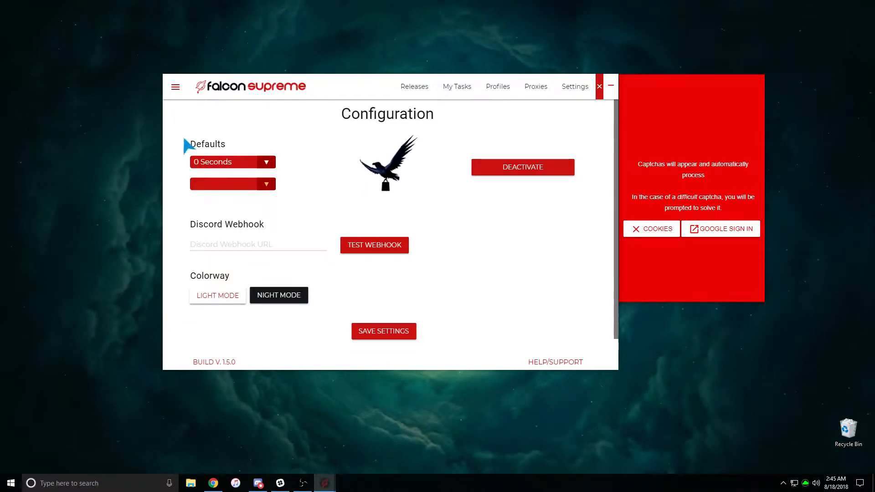
left_click(255, 164)
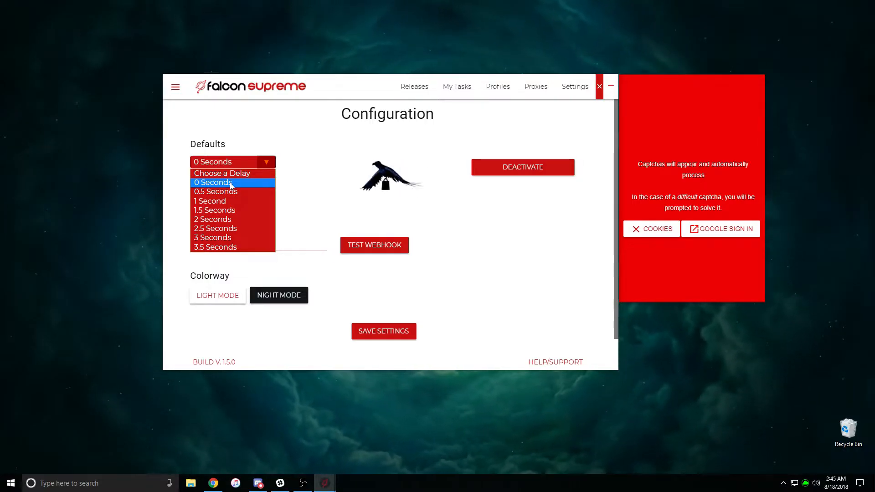
left_click(218, 230)
left_click(212, 163)
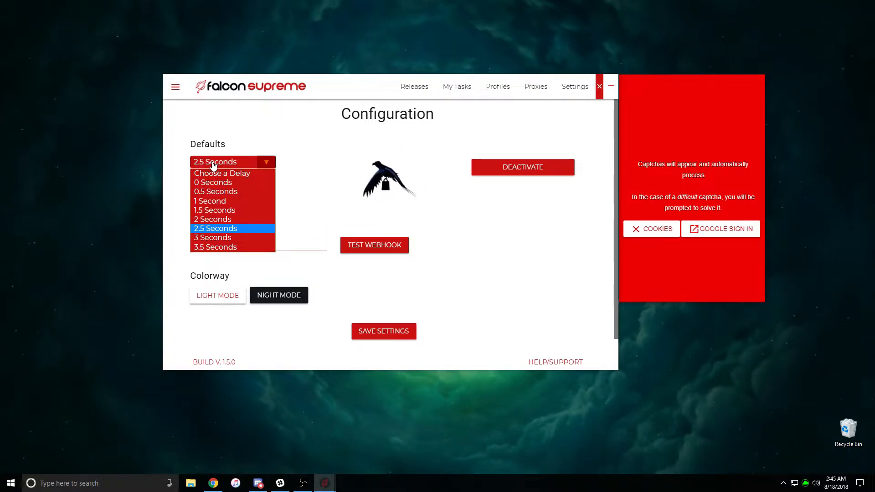
left_click(226, 230)
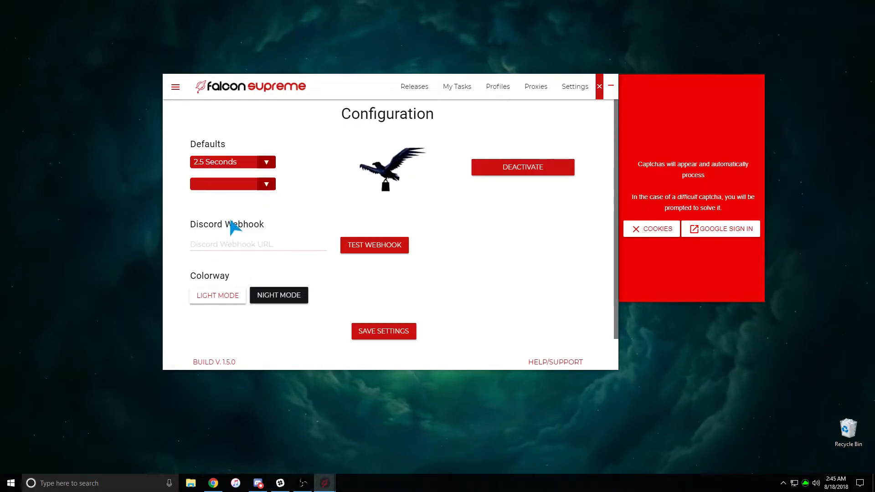
left_click(202, 163)
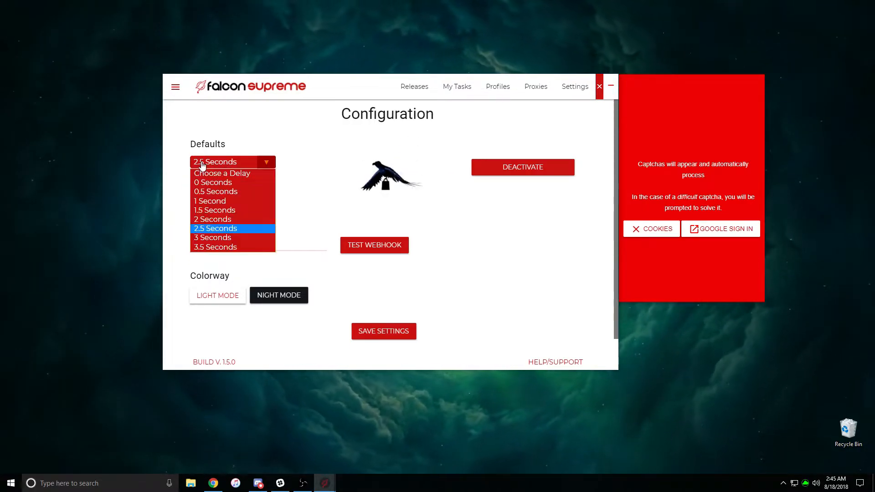
left_click(220, 183)
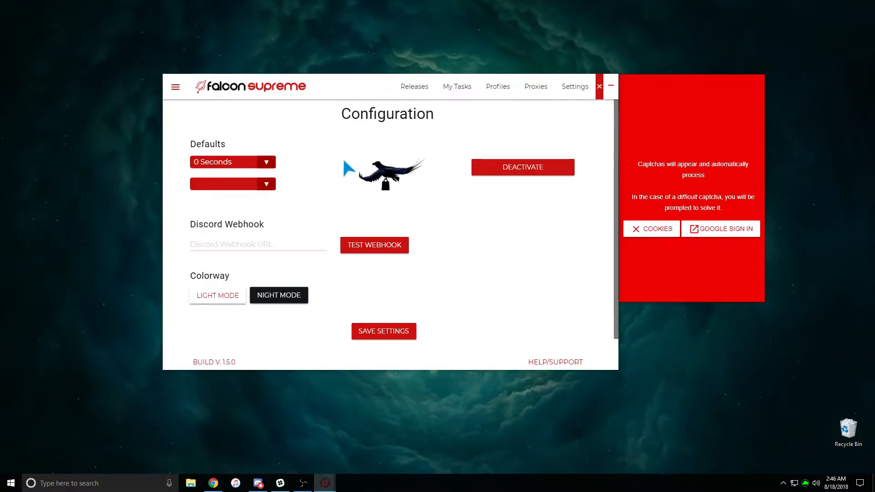
left_click(418, 93)
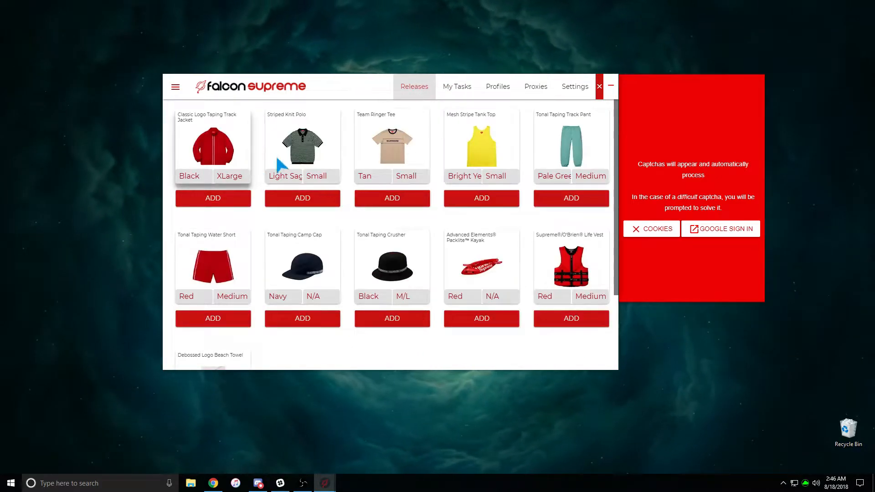
Create a new task from My Tasks and set its type to Custom
left_click(453, 93)
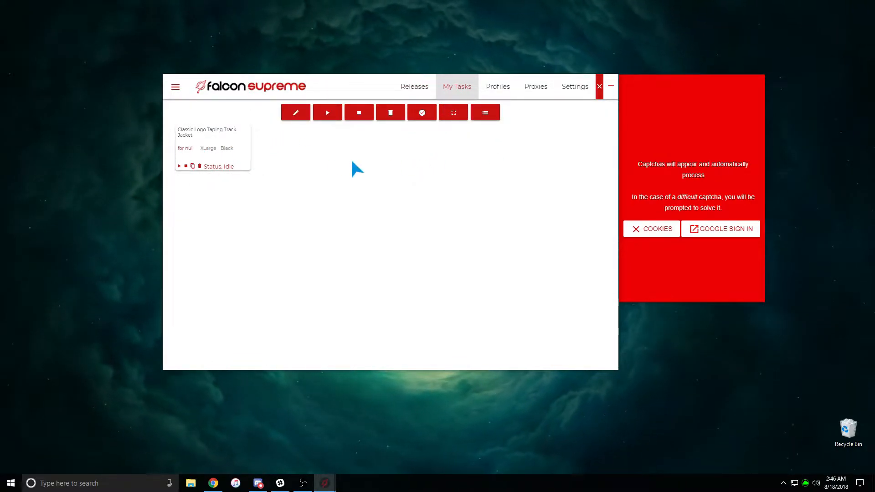
left_click(297, 118)
left_click(402, 155)
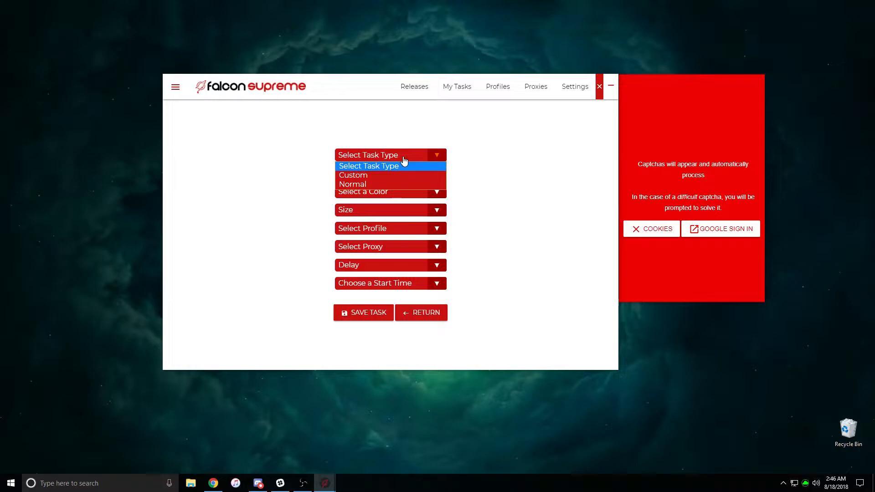
left_click(375, 175)
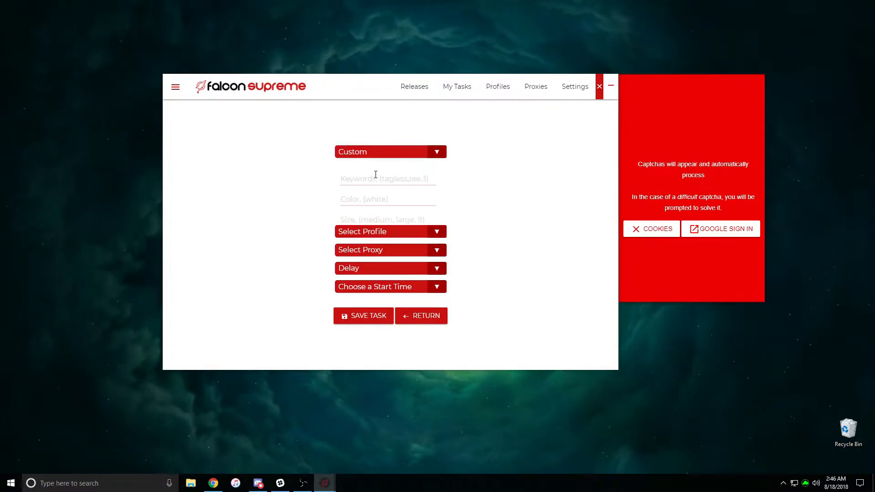
Enter keywords 'tagless,tee', colour black and size 'large' for the Custom task
left_click(375, 175)
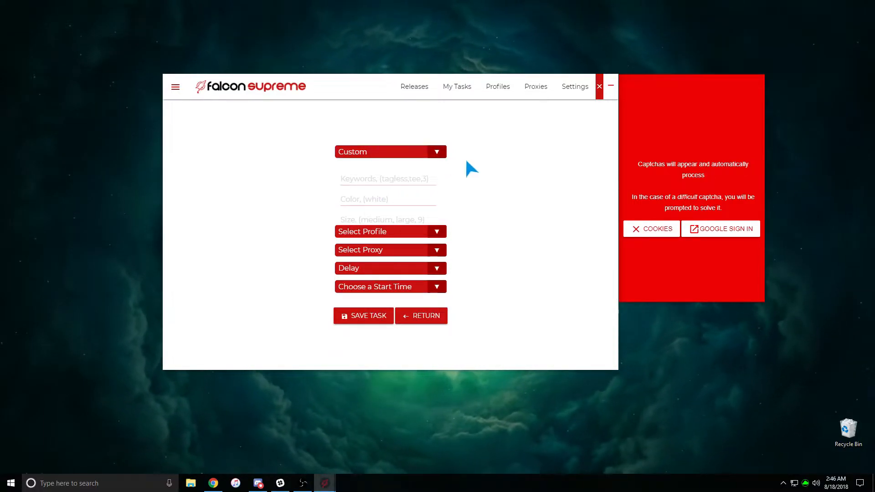
type("tagle")
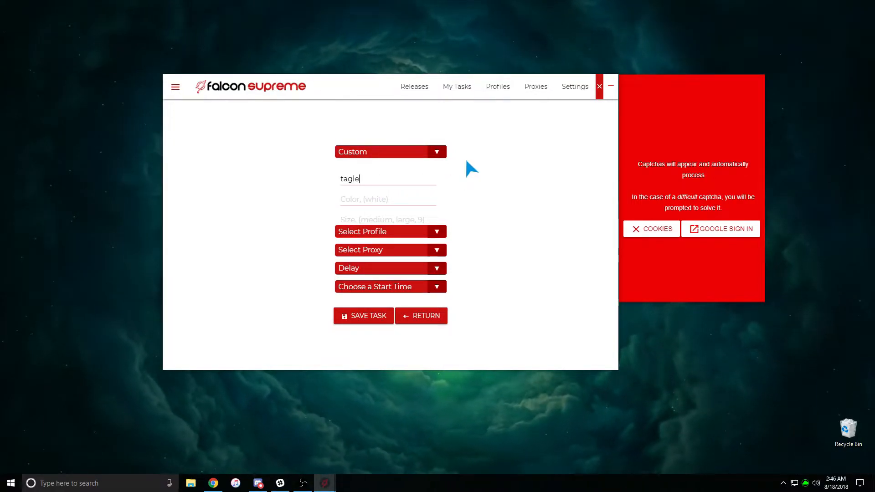
type("ss,tee")
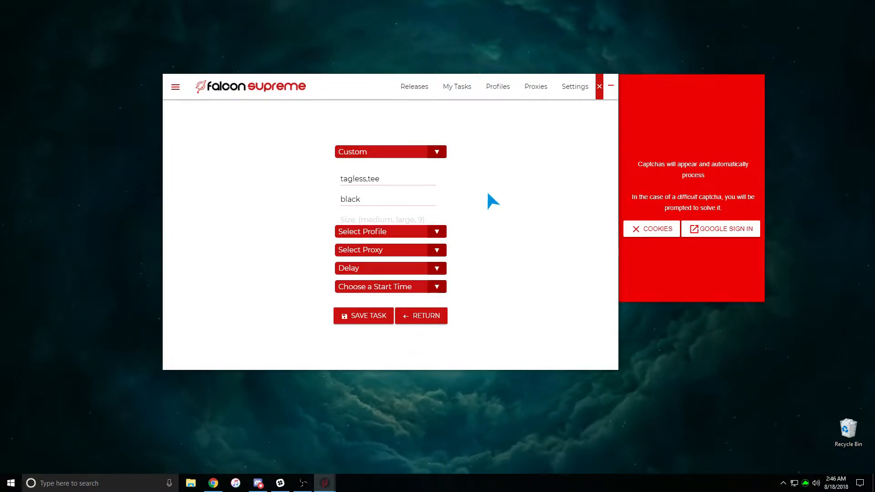
type("L")
key("BackSpace")
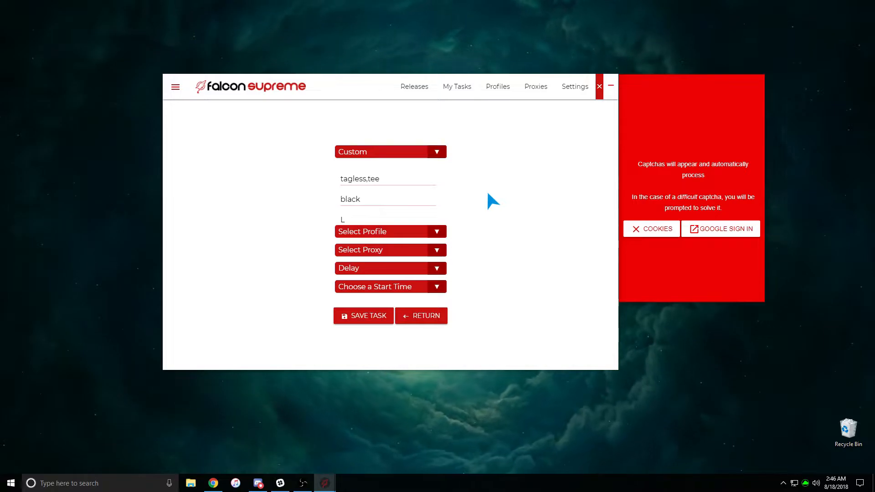
type("large")
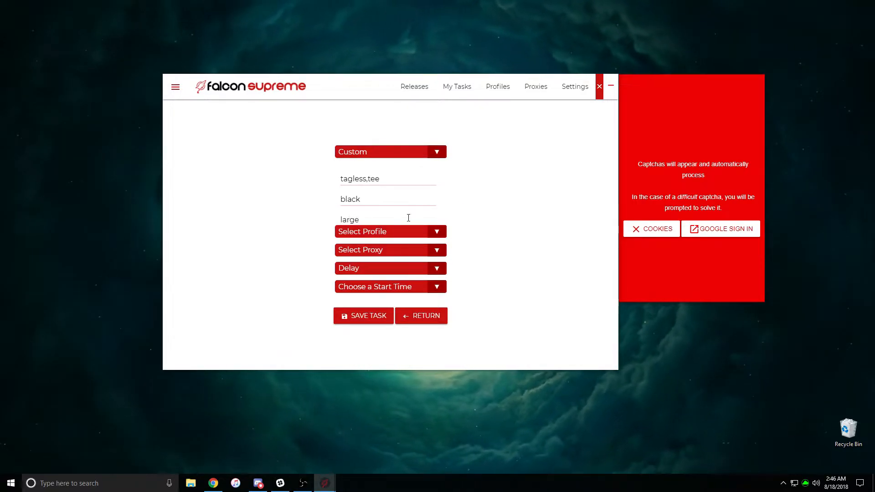
Check the empty profile and proxy lists and the delay list, leaving them unset, then show start time options
left_click(348, 232)
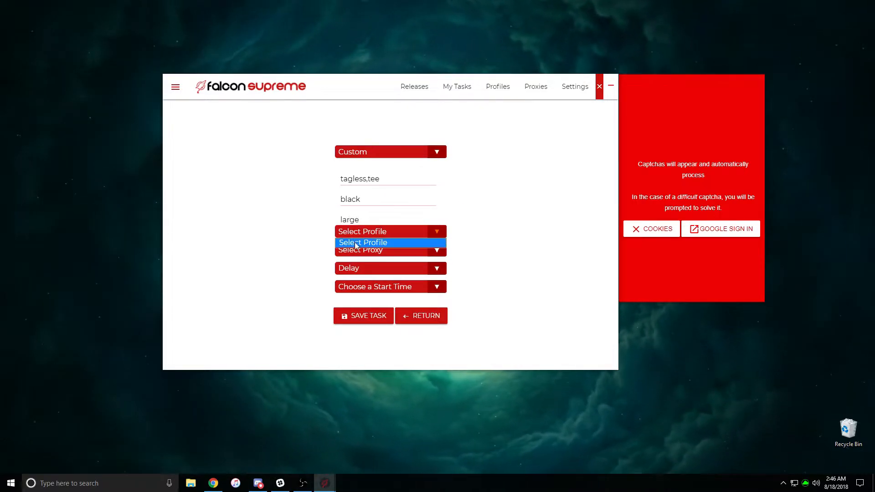
left_click(313, 239)
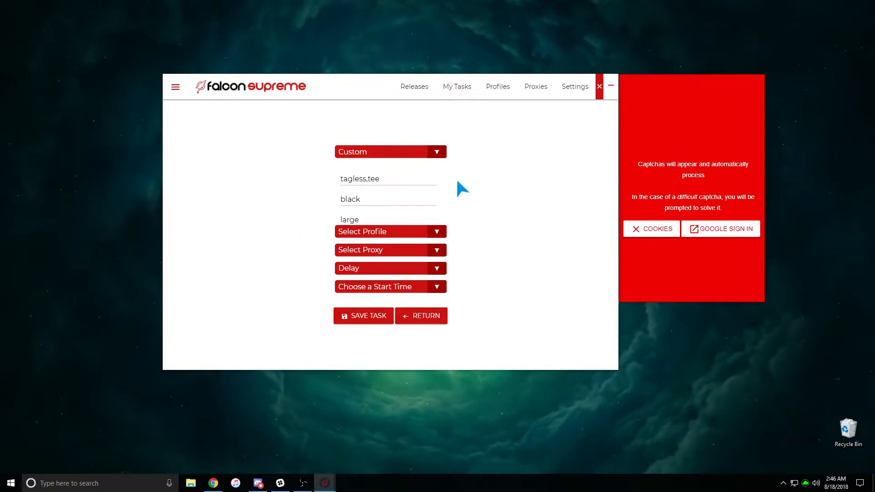
left_click(353, 252)
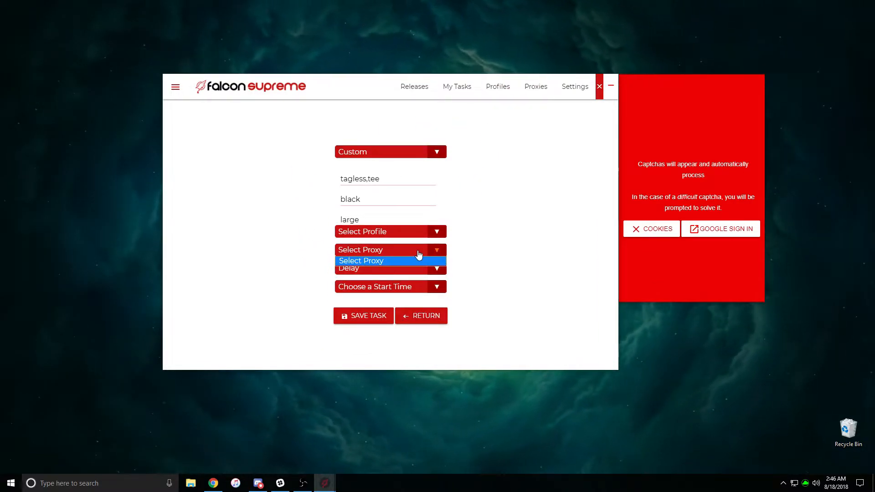
left_click(351, 270)
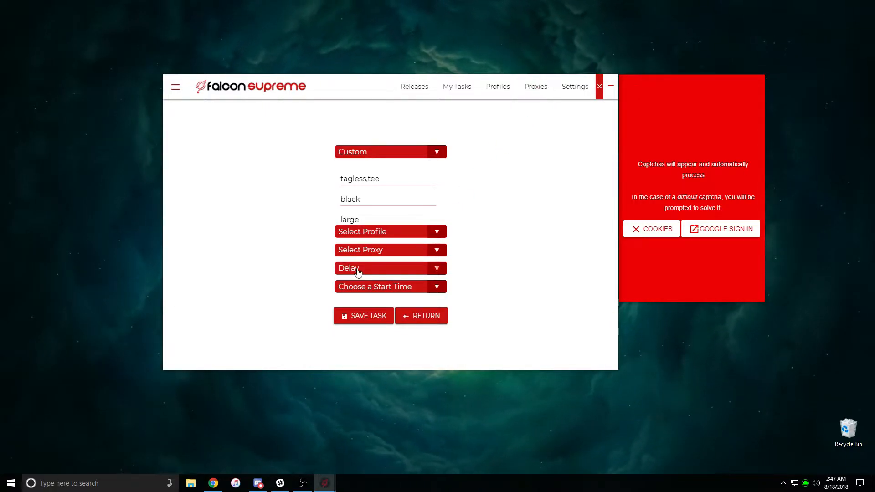
left_click(351, 269)
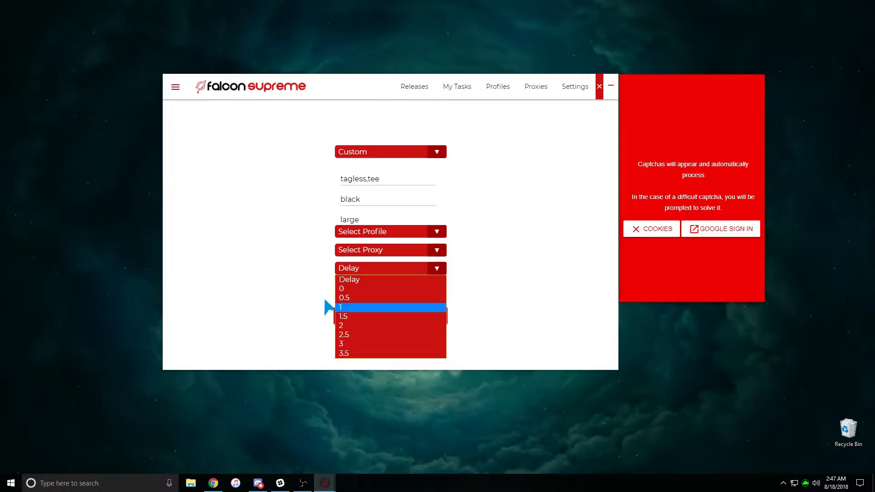
left_click(379, 270)
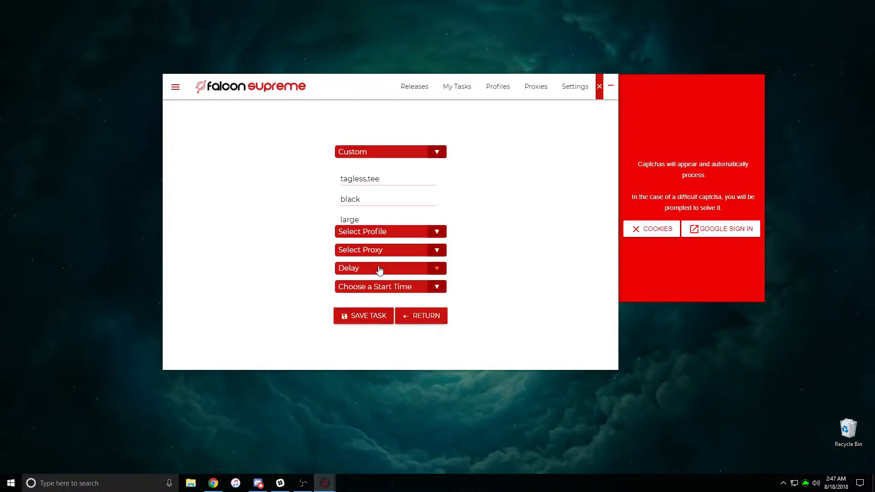
left_click(376, 289)
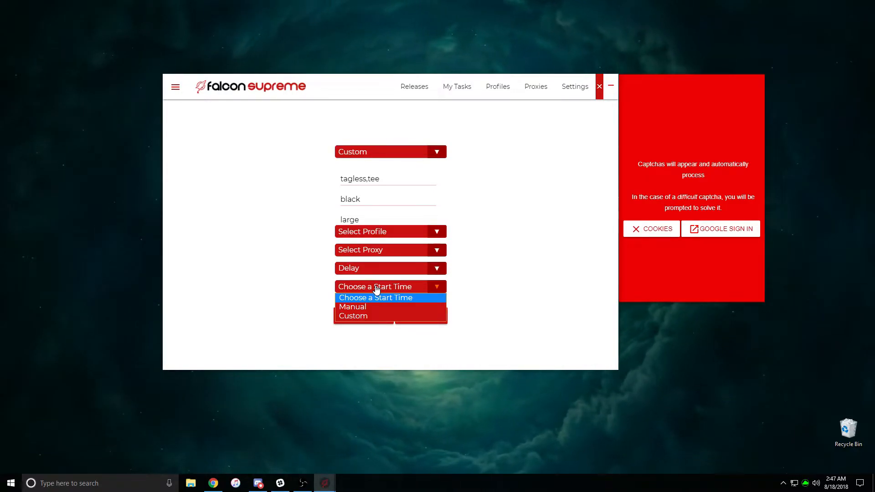
Try a Custom scheduled start date and time, then set the tee task to start Manually
left_click(369, 307)
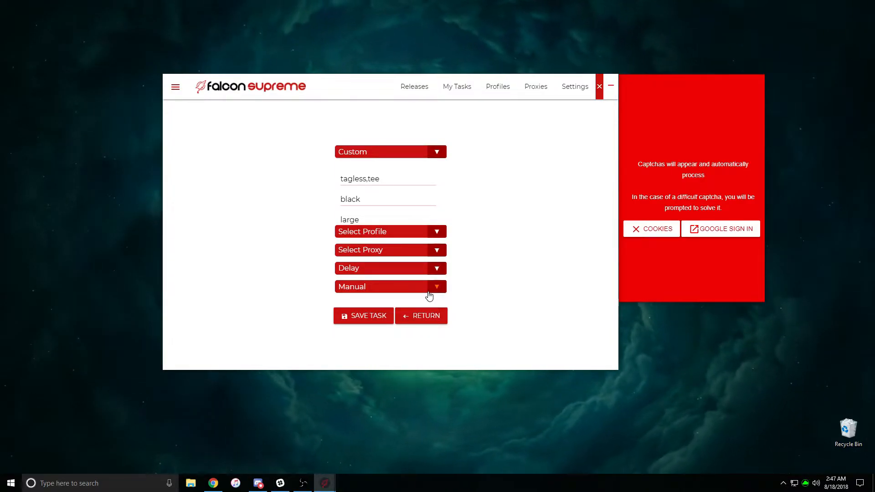
left_click(395, 288)
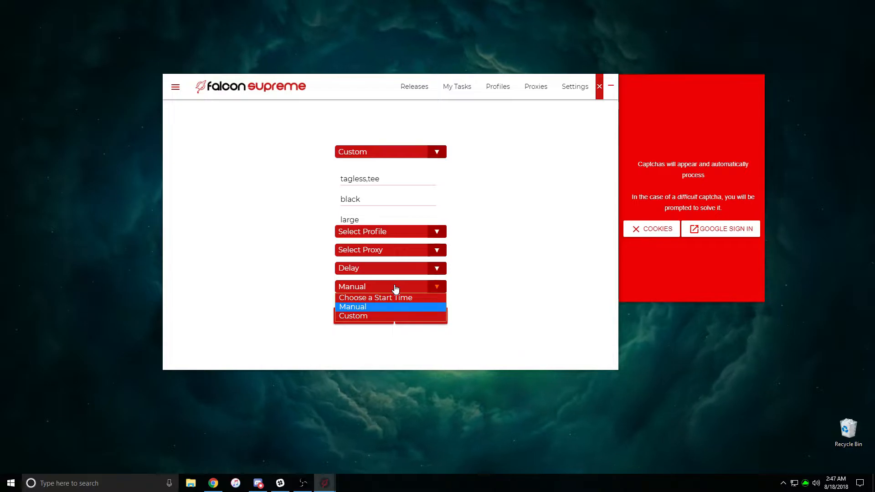
left_click(384, 316)
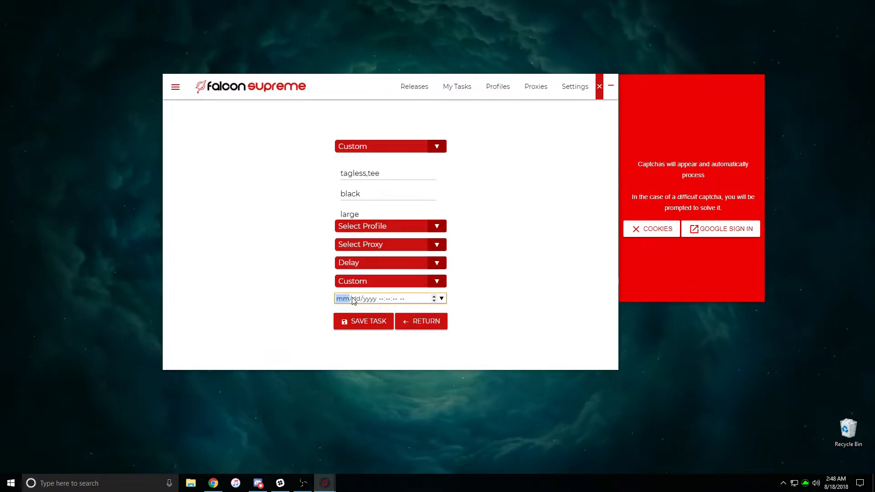
left_click(356, 299)
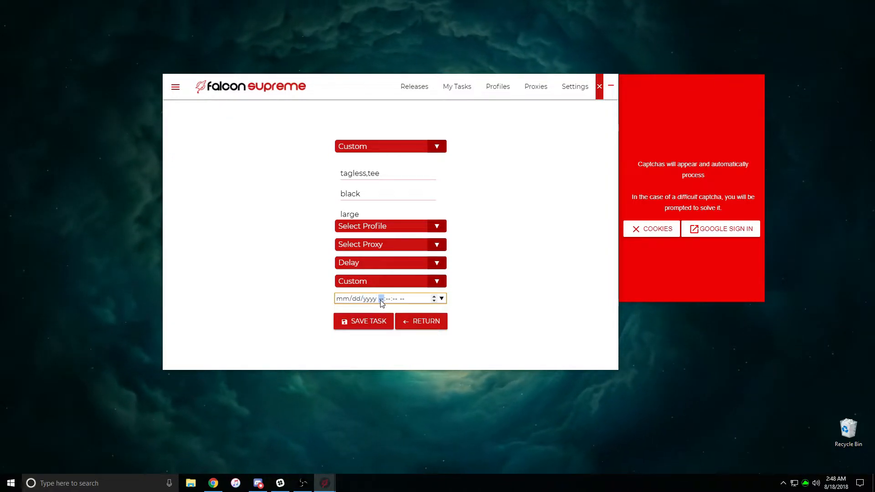
left_click(395, 300)
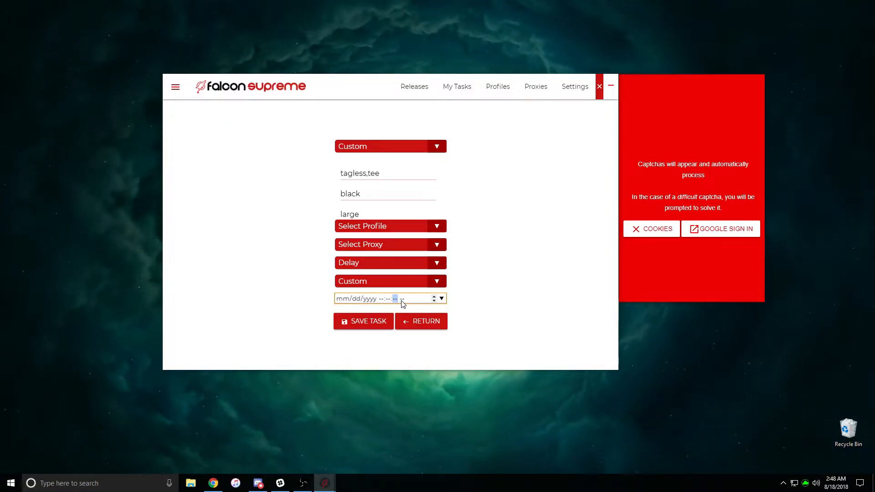
left_click(402, 299)
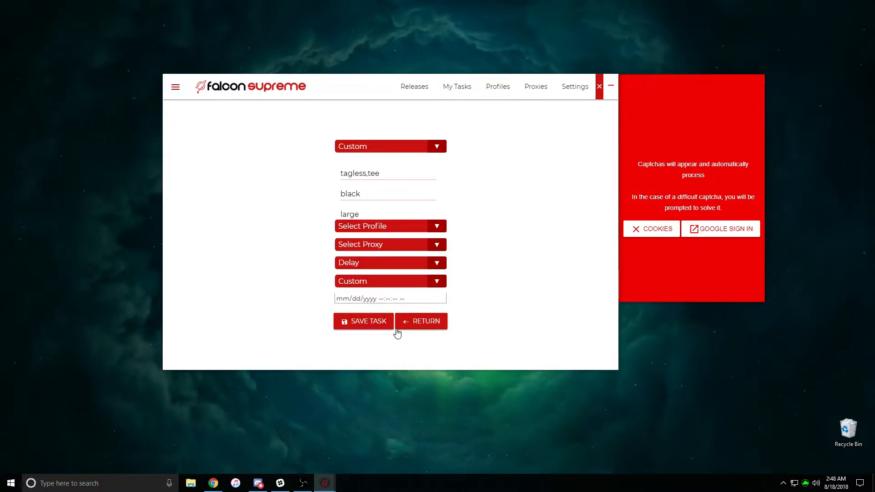
left_click(377, 283)
left_click(371, 299)
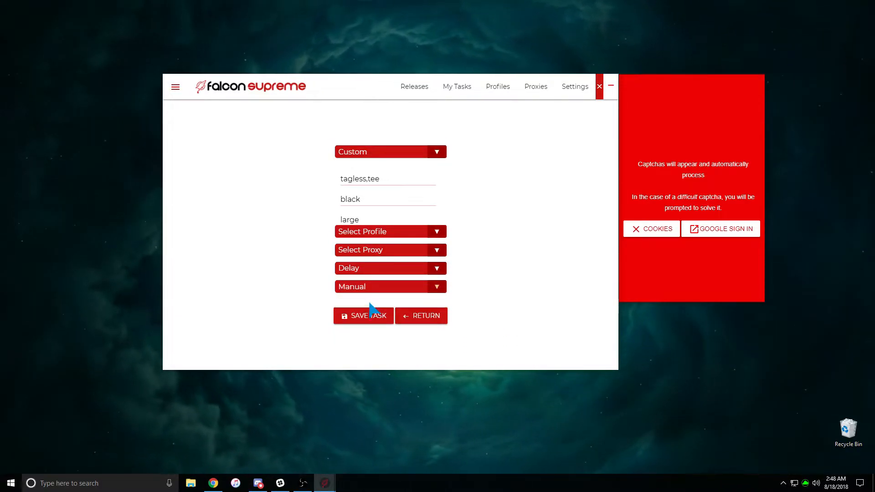
Switch the task type to Normal and scroll through the available Supreme products list
left_click(404, 156)
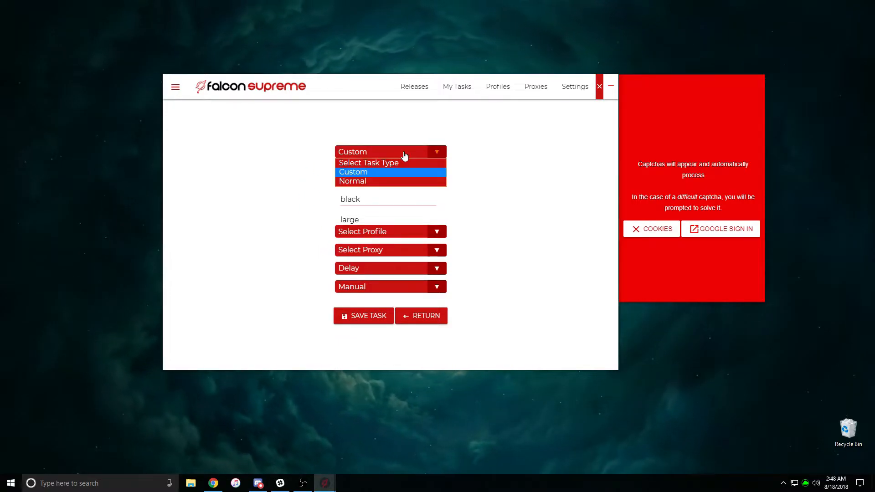
left_click(370, 182)
left_click(365, 173)
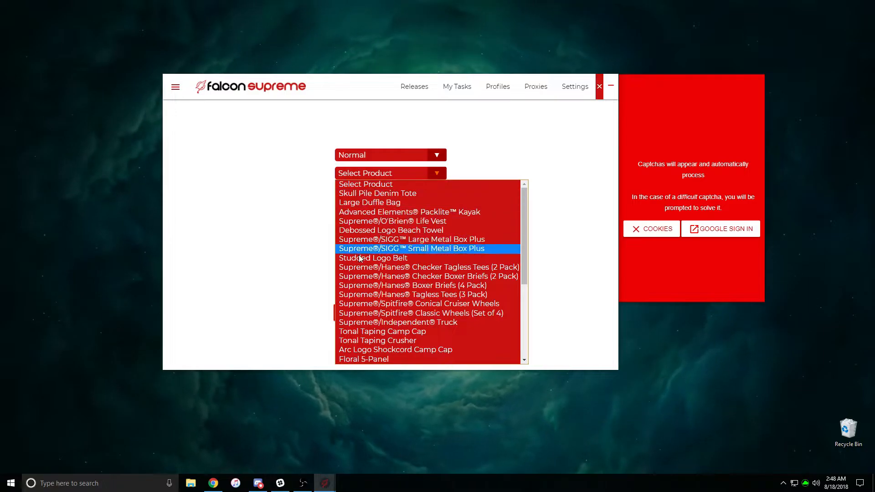
scroll(376, 319, "down", 5)
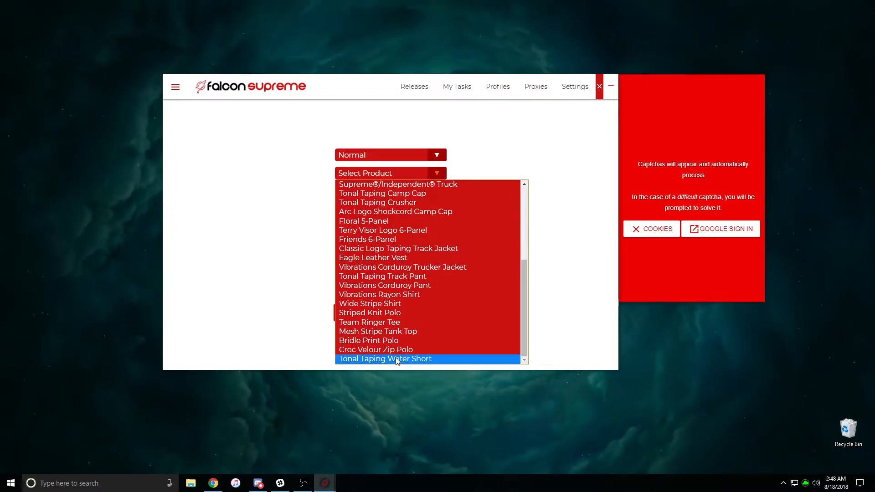
scroll(396, 357, "up", 5)
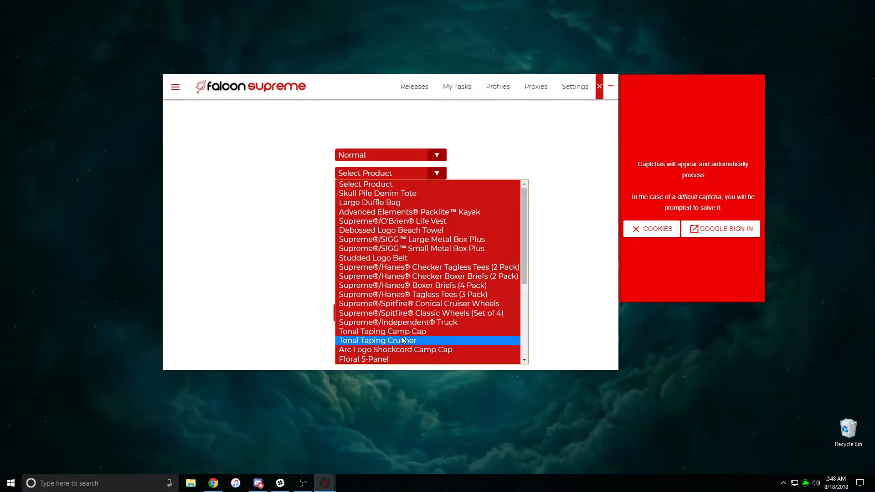
scroll(398, 328, "down", 5)
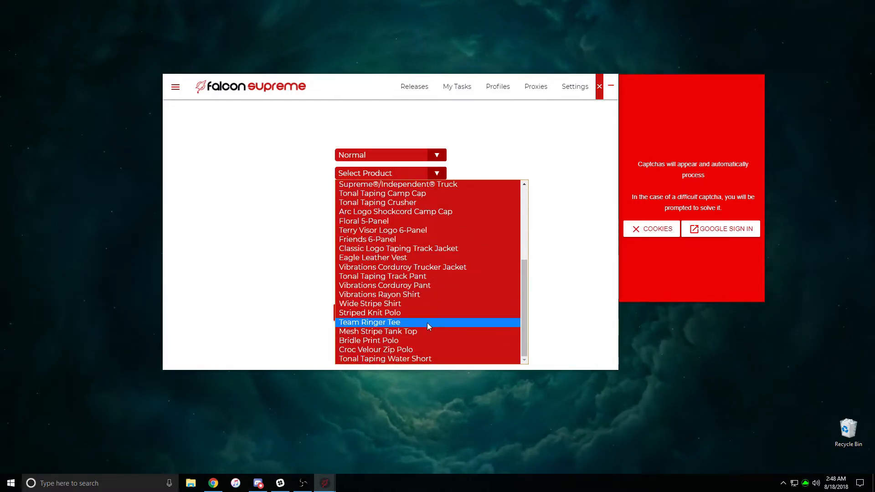
scroll(427, 324, "up", 5)
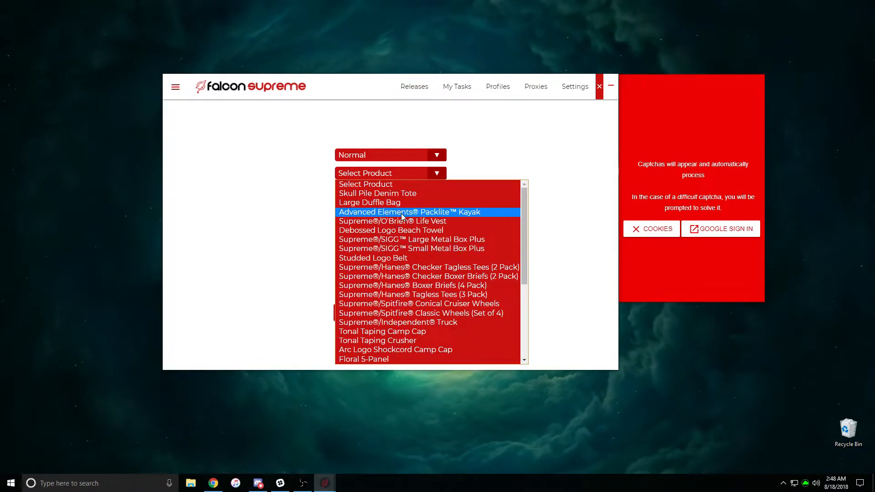
Choose the Supreme®/Hanes® Tagless Tees (3 Pack) in Black, size Large
left_click(406, 294)
left_click(369, 194)
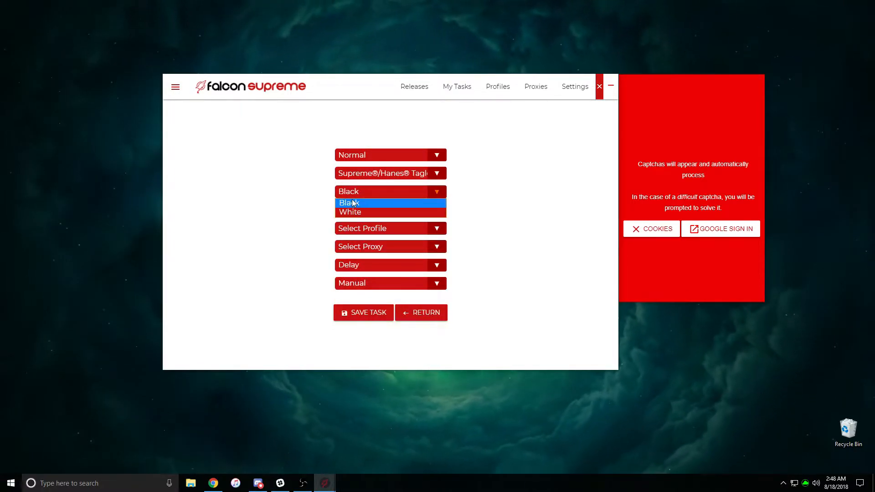
left_click(368, 201)
left_click(386, 210)
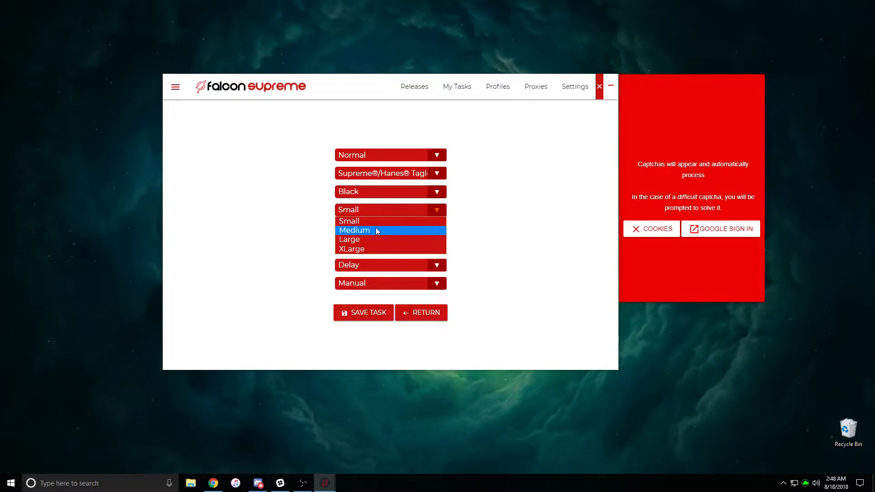
left_click(348, 240)
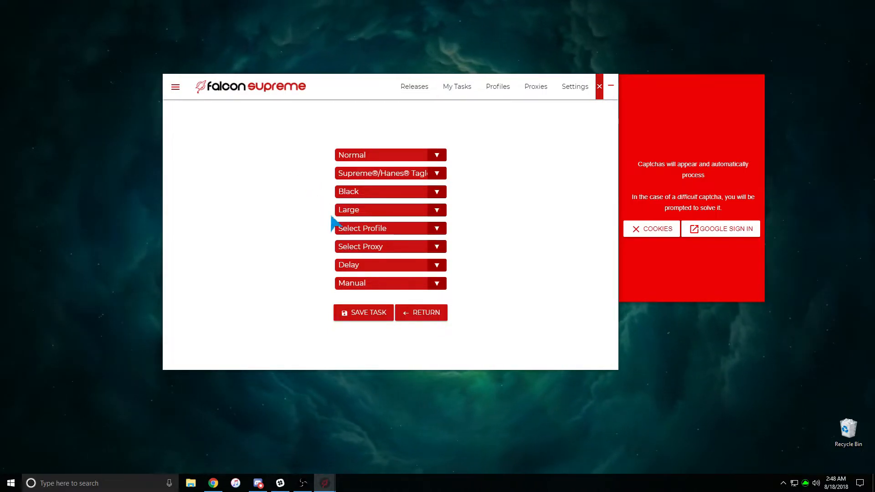
Leave profile and proxy unset, set delay 2.5 with Manual start, and save the task
left_click(368, 229)
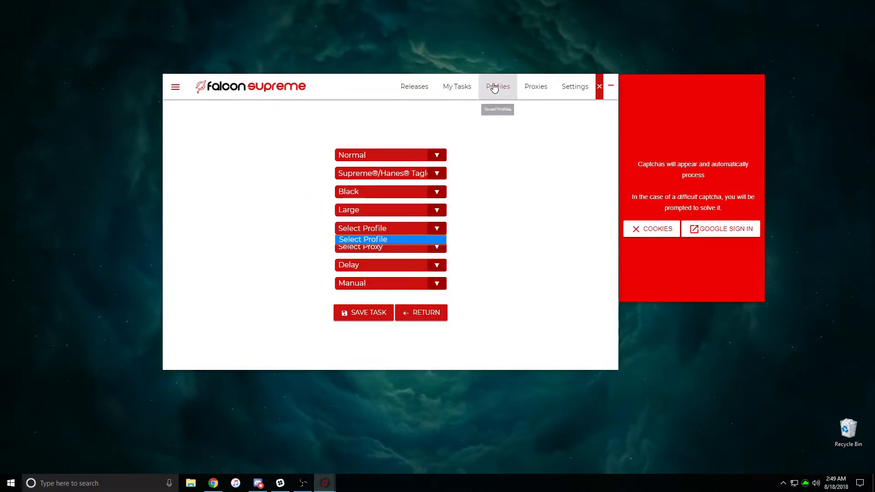
left_click(358, 239)
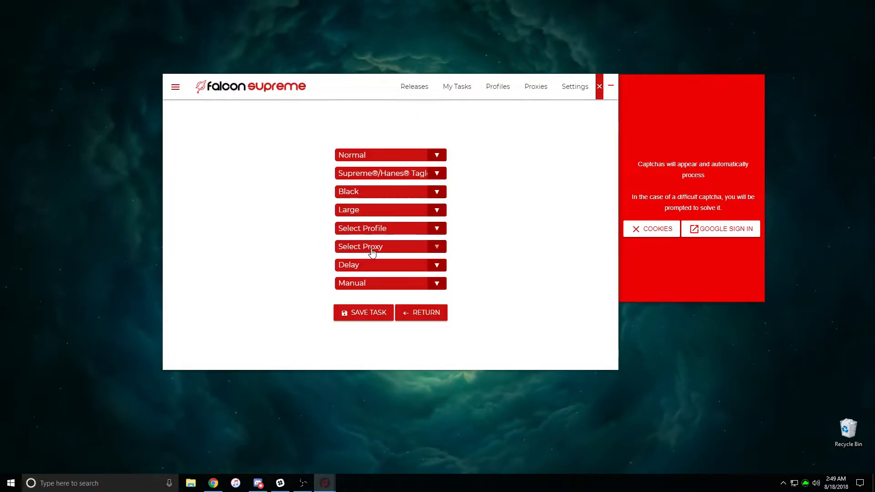
left_click(372, 252)
left_click(371, 253)
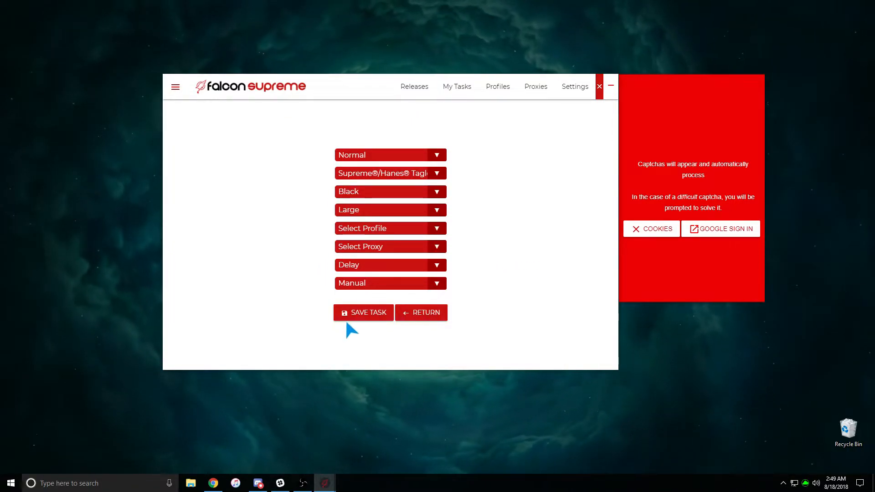
left_click(368, 266)
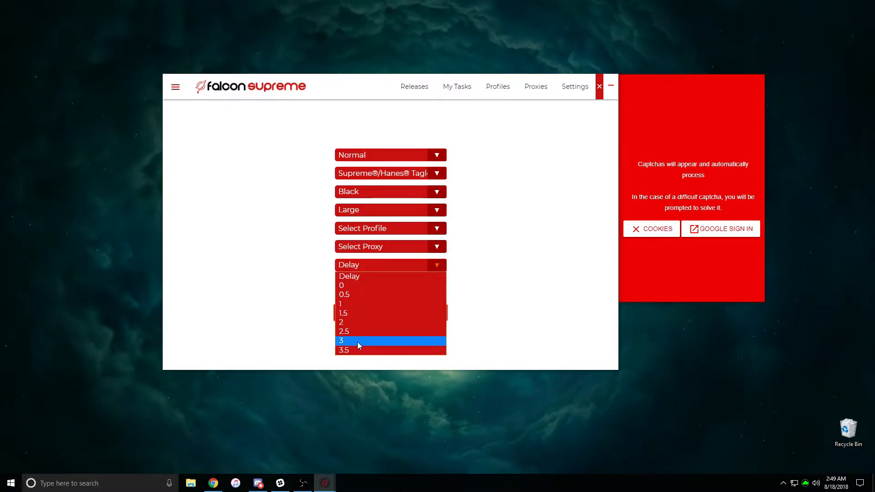
left_click(365, 331)
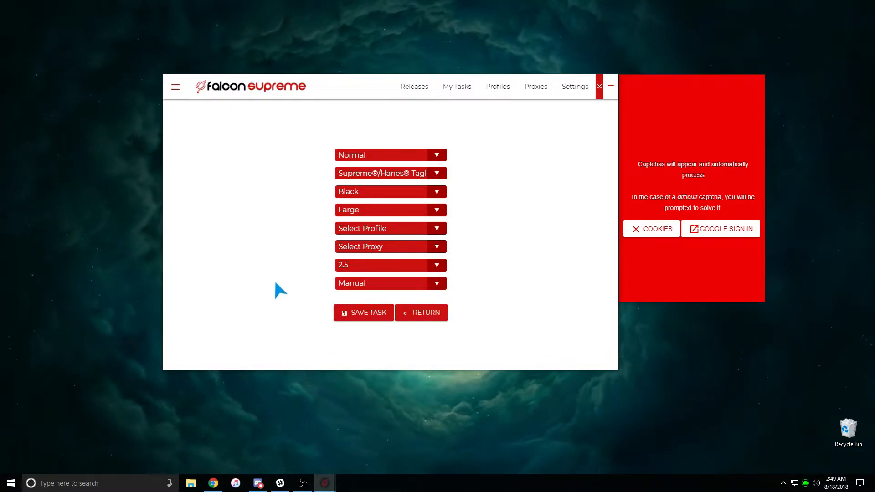
left_click(395, 286)
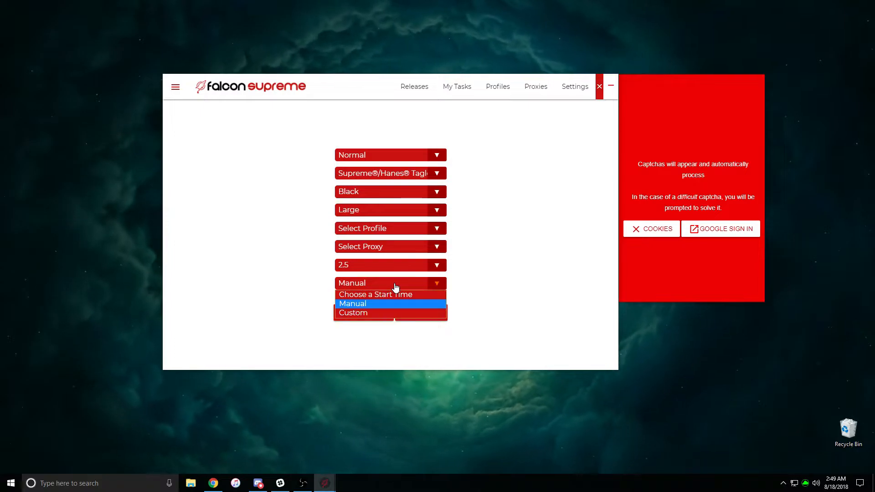
left_click(364, 303)
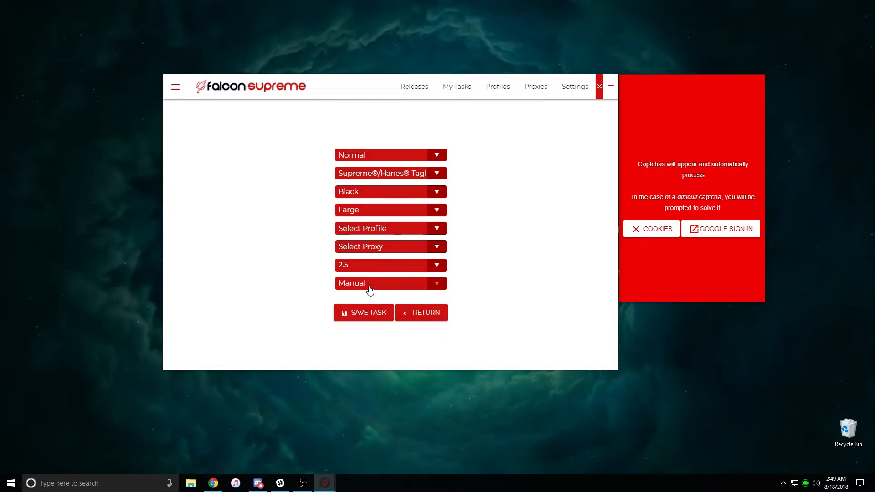
left_click(346, 313)
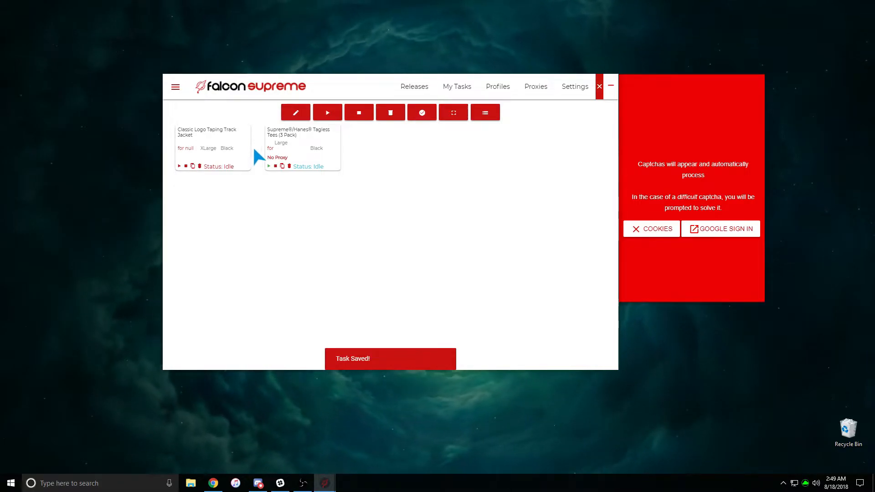
Delete the track jacket task, start then stop all tasks, and delete the duplicate Tagless Tees task
left_click(199, 166)
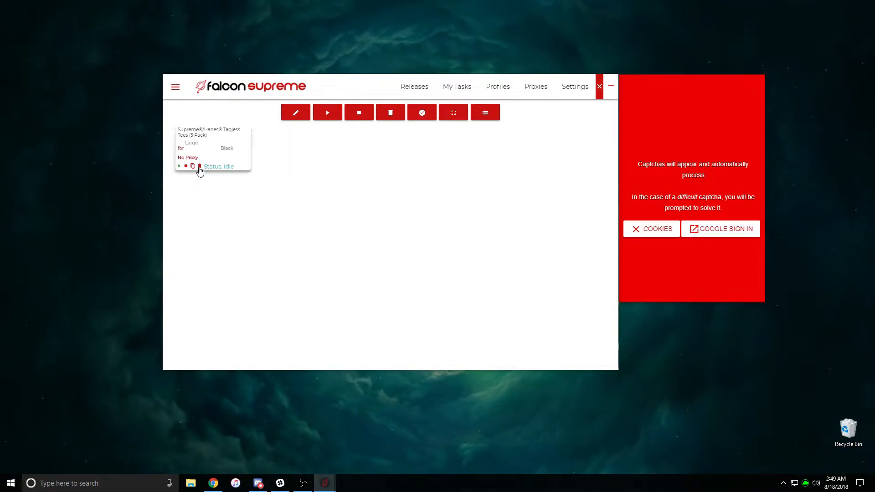
left_click(334, 113)
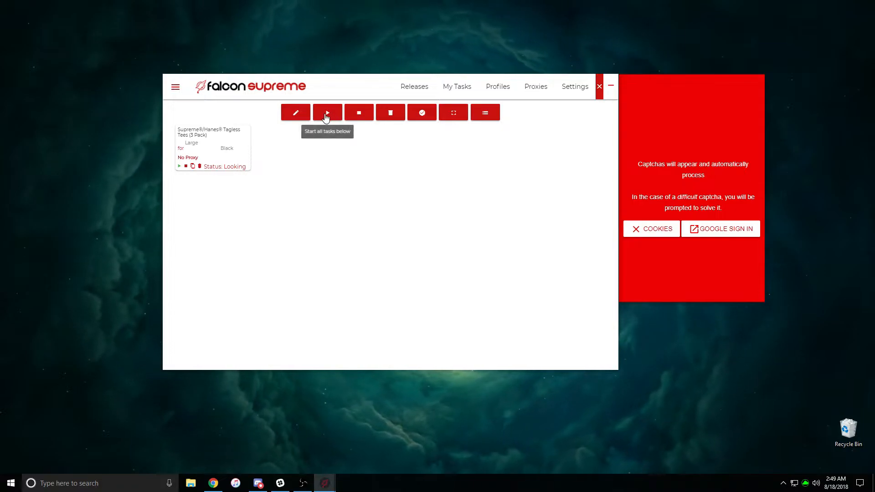
left_click(357, 115)
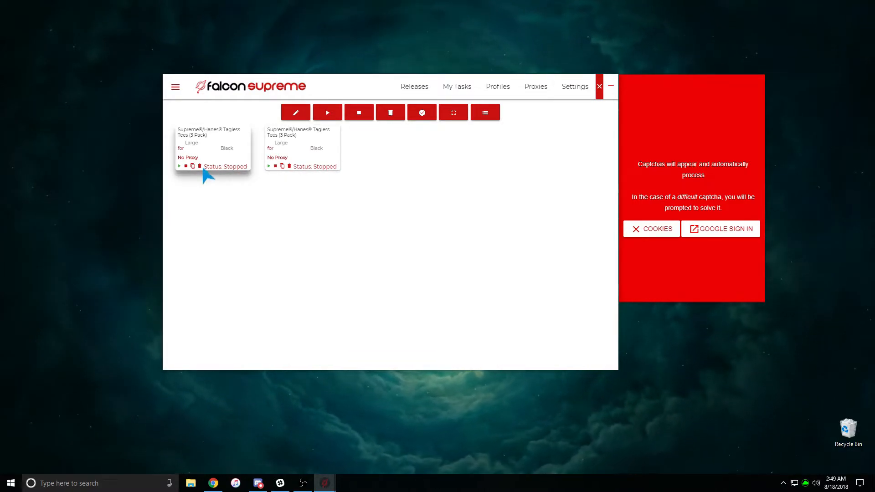
left_click(200, 167)
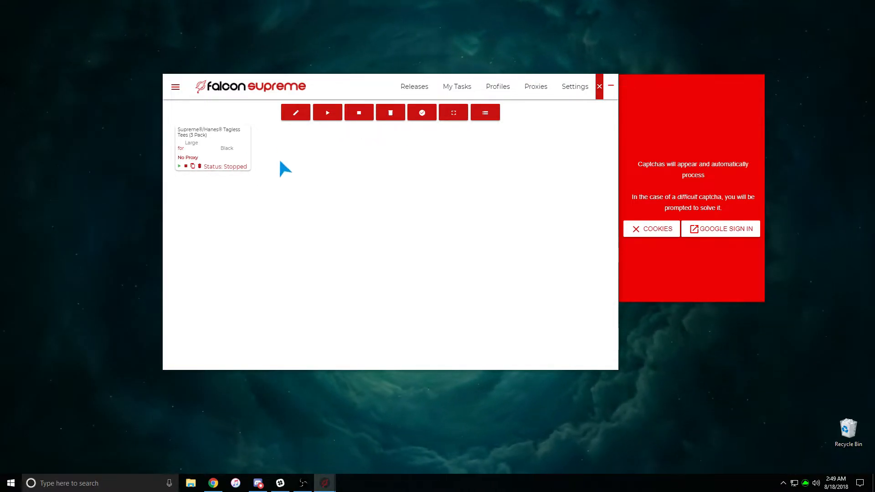
Hide card details, try the built-in screenshotter, toggle table view and back, then go to Profiles
left_click(427, 117)
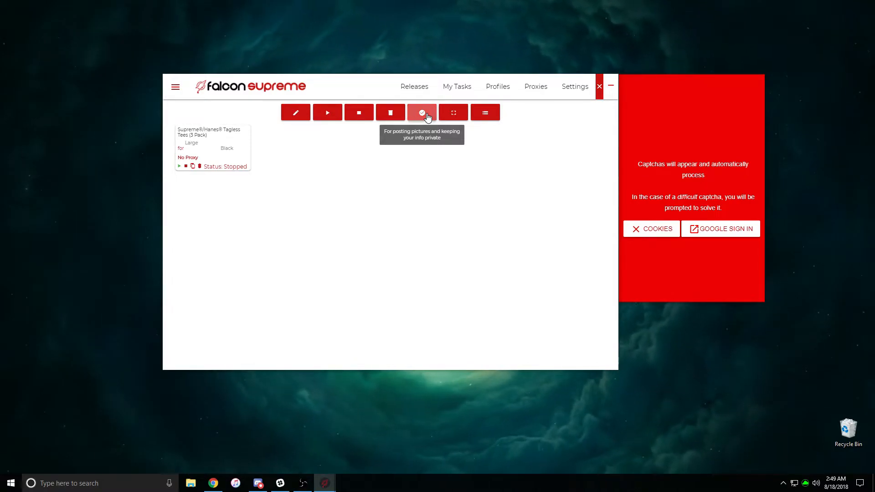
left_click(461, 115)
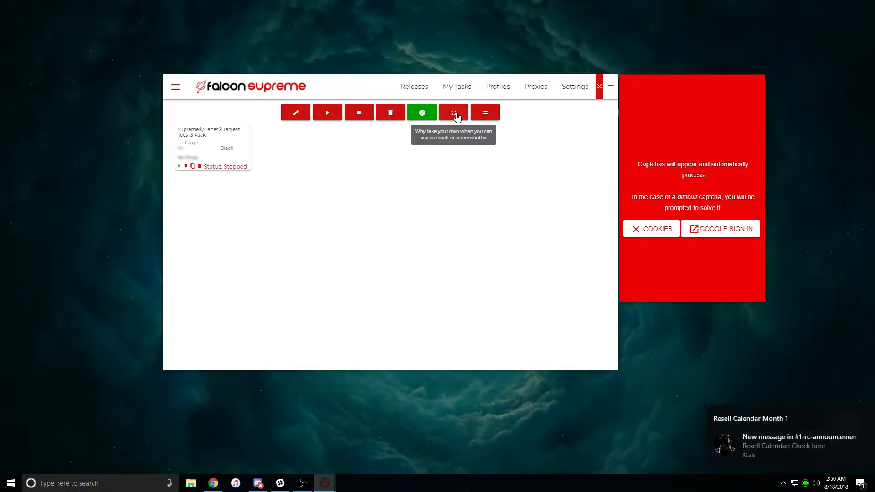
left_click(454, 114)
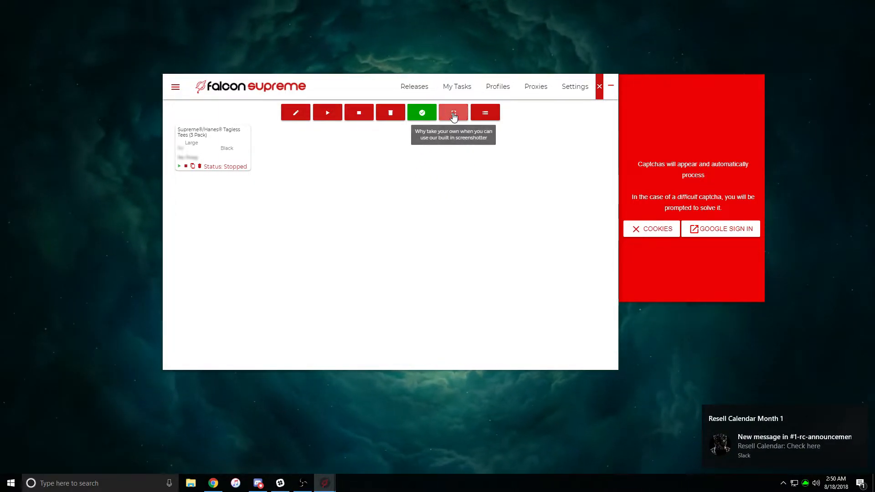
left_click(485, 115)
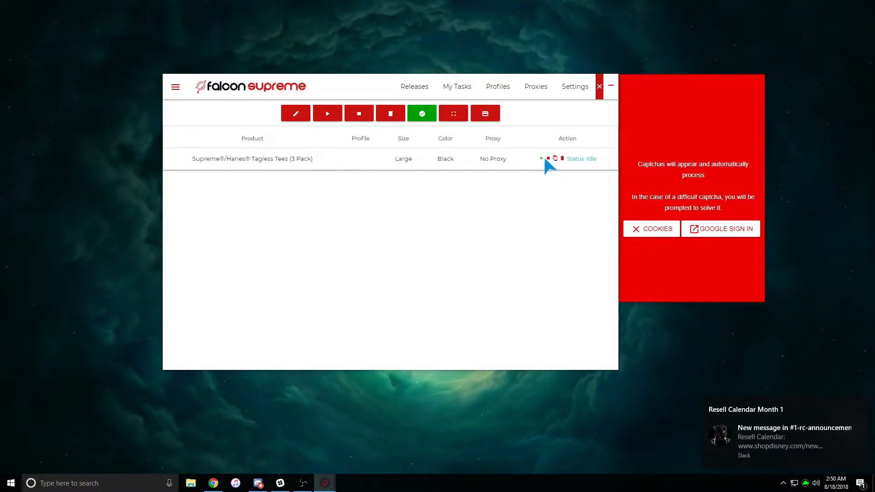
left_click(484, 113)
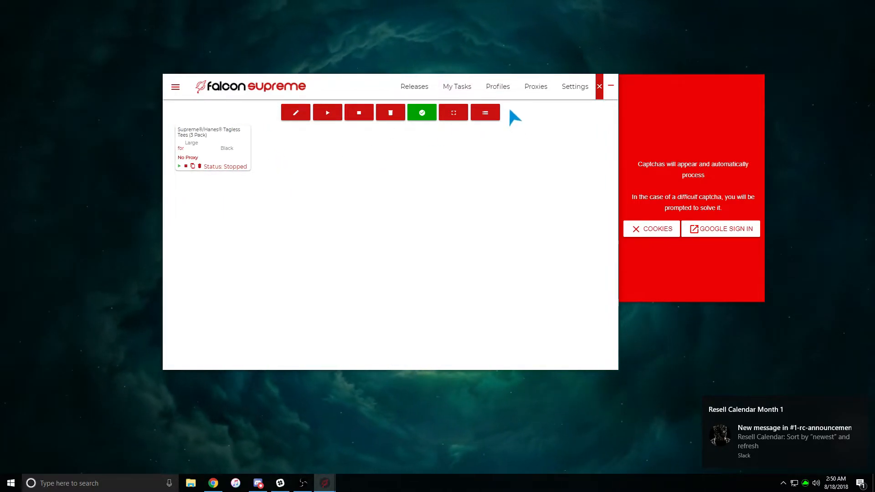
left_click(498, 88)
Create a new profile named Main with the cardholder's full name and e-mail
left_click(315, 119)
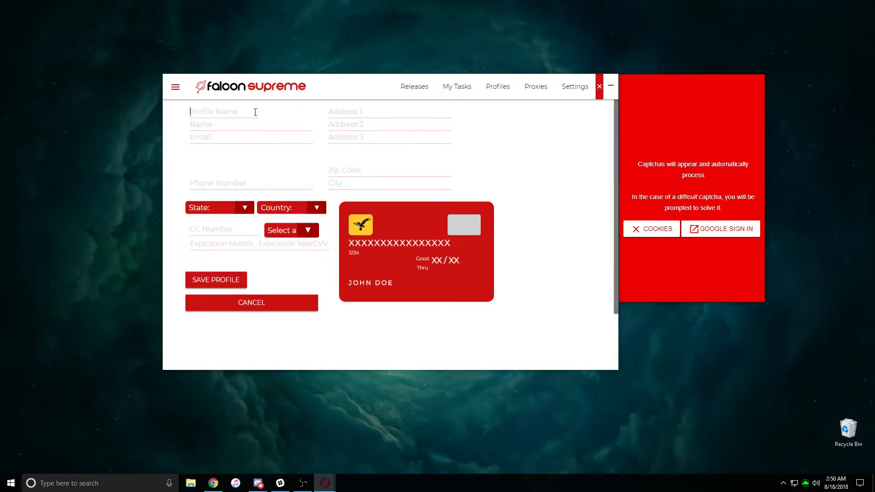
type("Main")
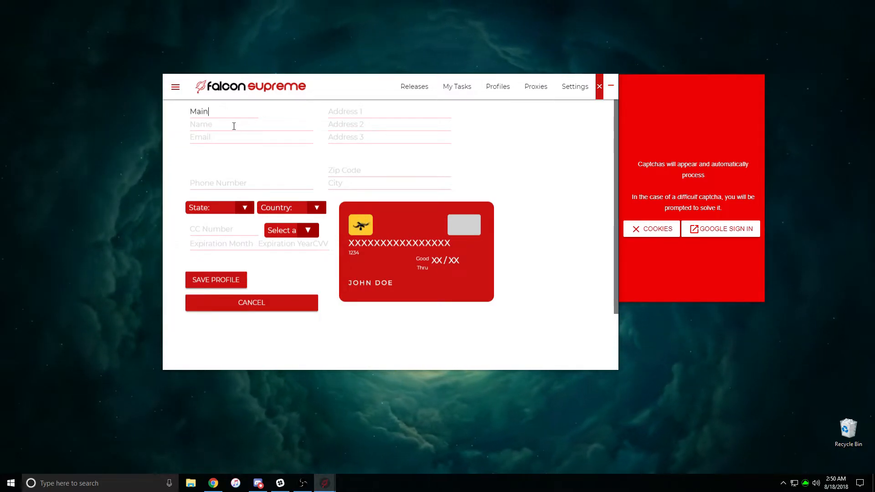
left_click(262, 122)
type("J")
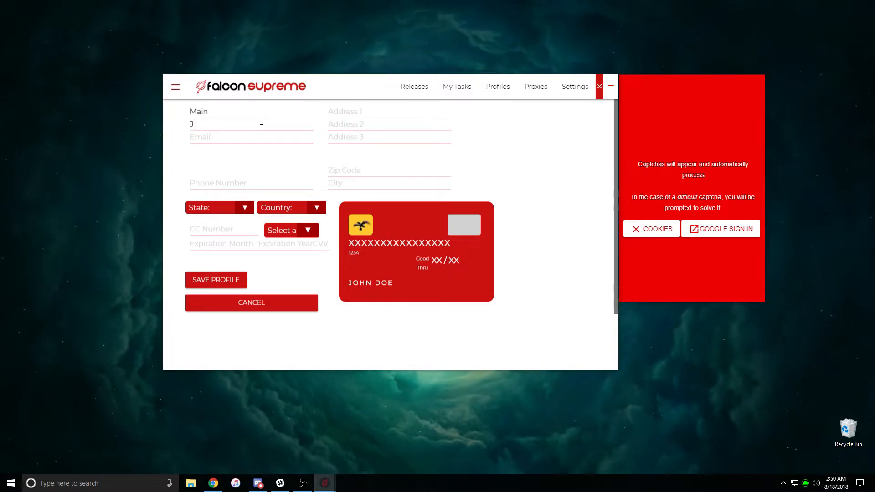
type("ohn")
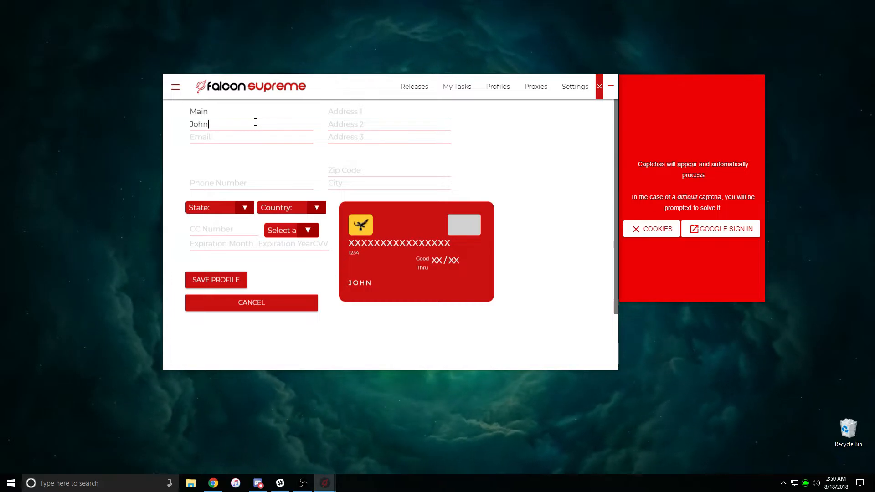
type(" Smith")
left_click(259, 137)
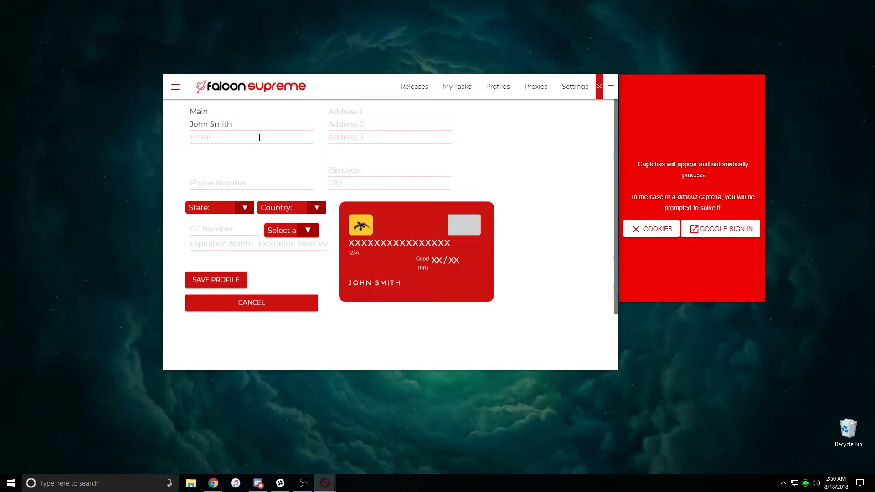
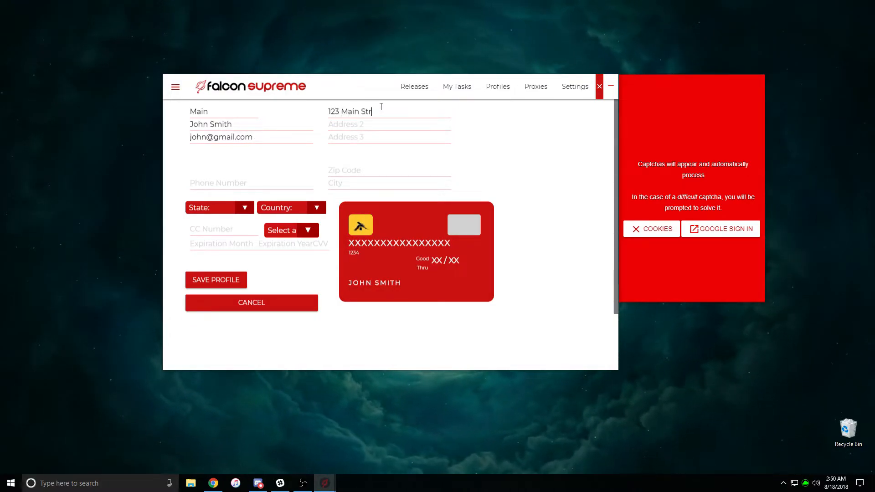
Enter the contact's phone number and city in the profile
left_click(212, 183)
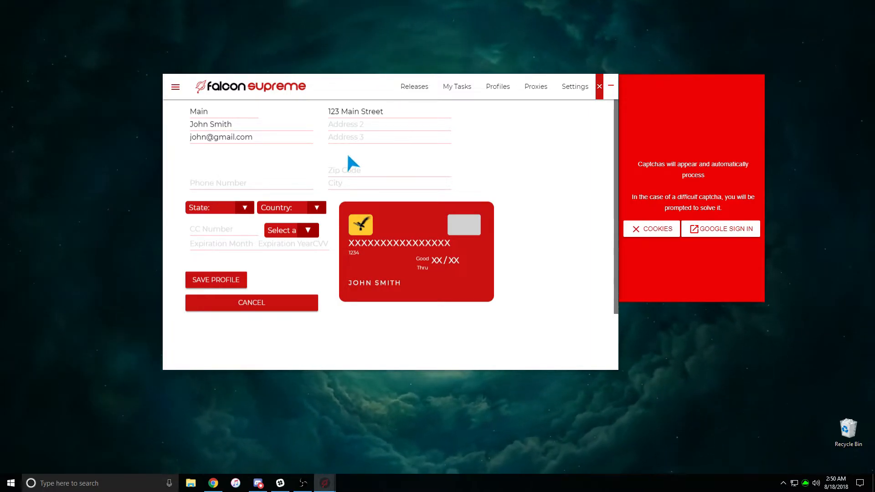
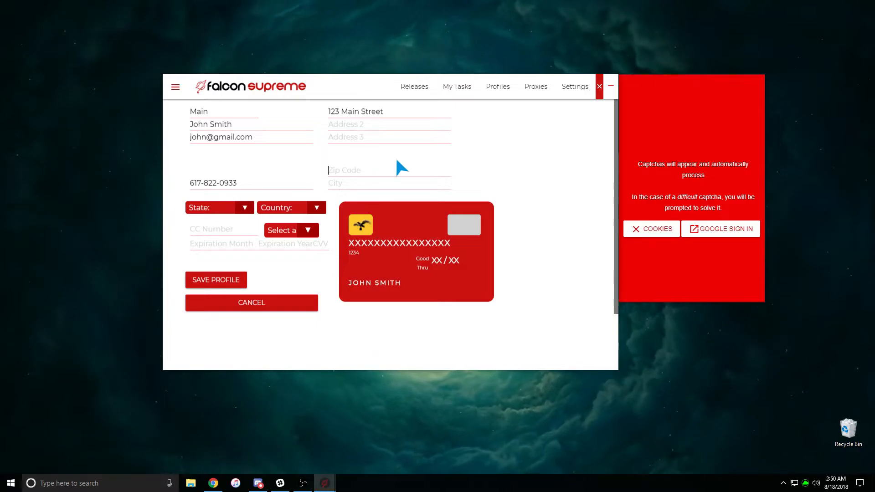
type("90210")
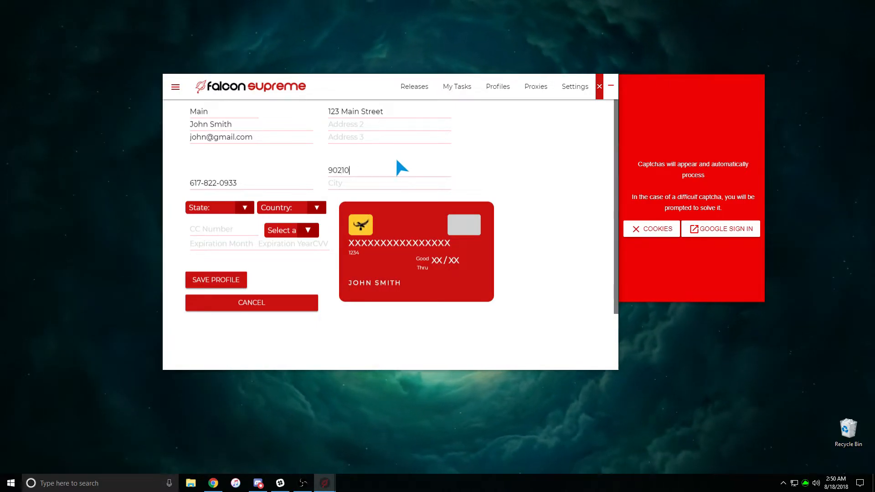
left_click(358, 182)
type("Beve")
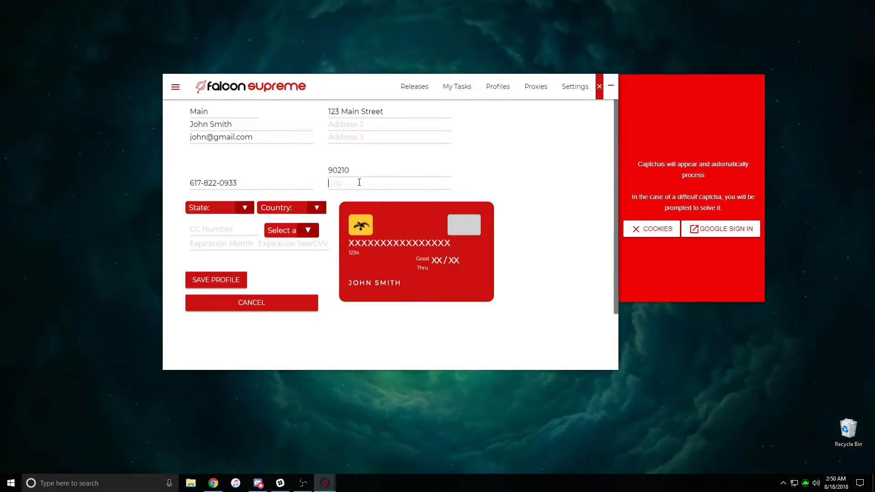
type("rly ")
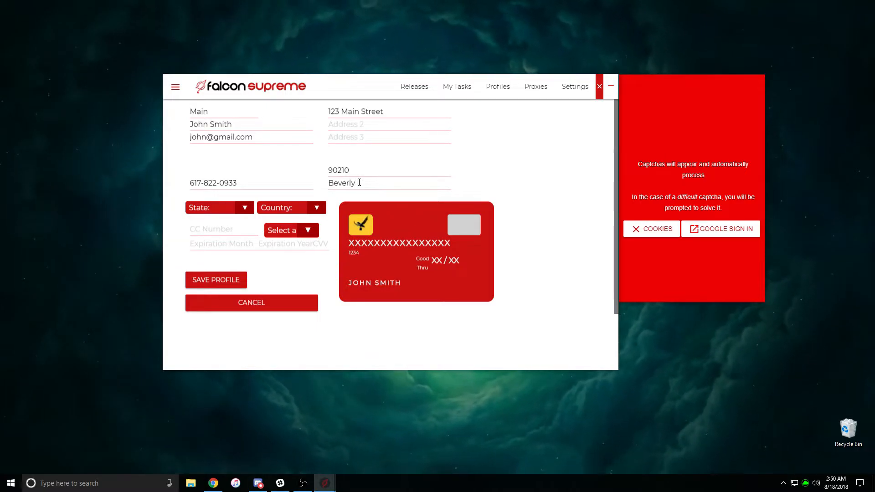
type("Hills")
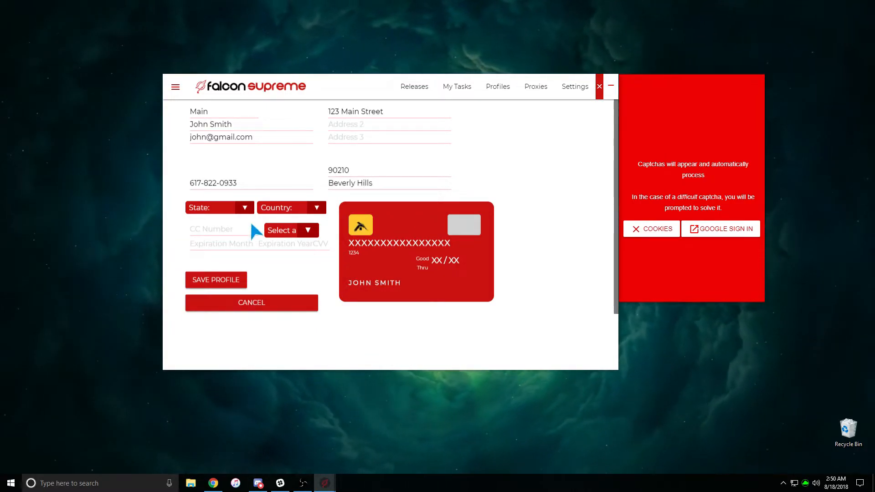
Set state MA, country United States and card type Visa
left_click(223, 209)
scroll(225, 298, "down", 7)
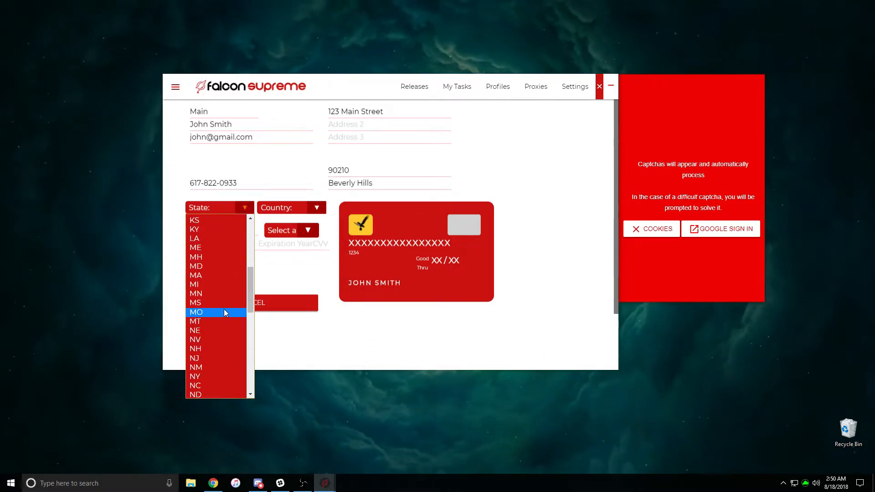
left_click(217, 277)
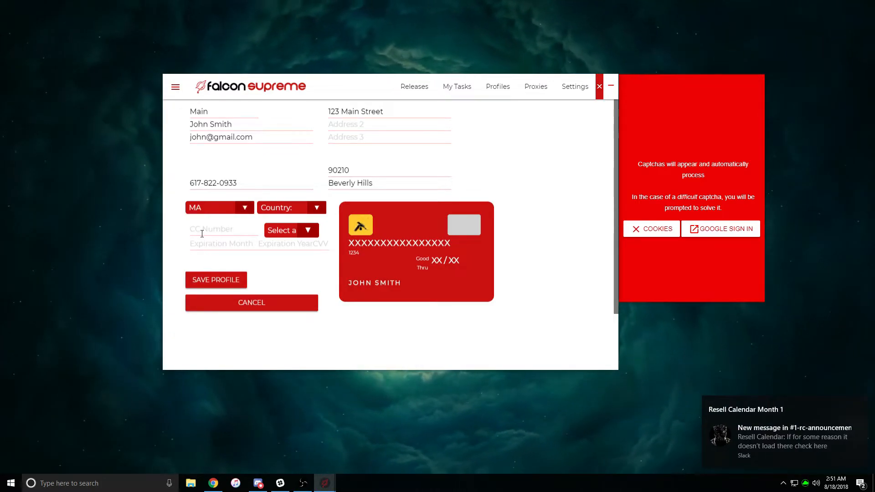
left_click(296, 208)
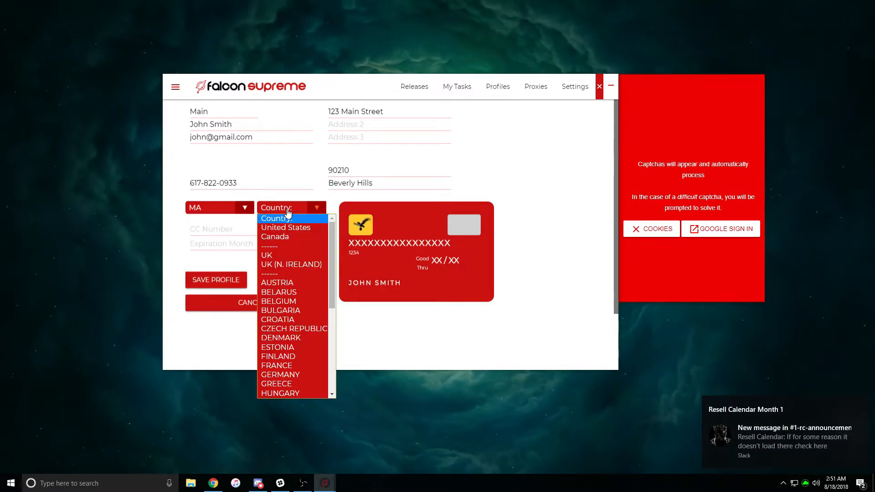
left_click(287, 228)
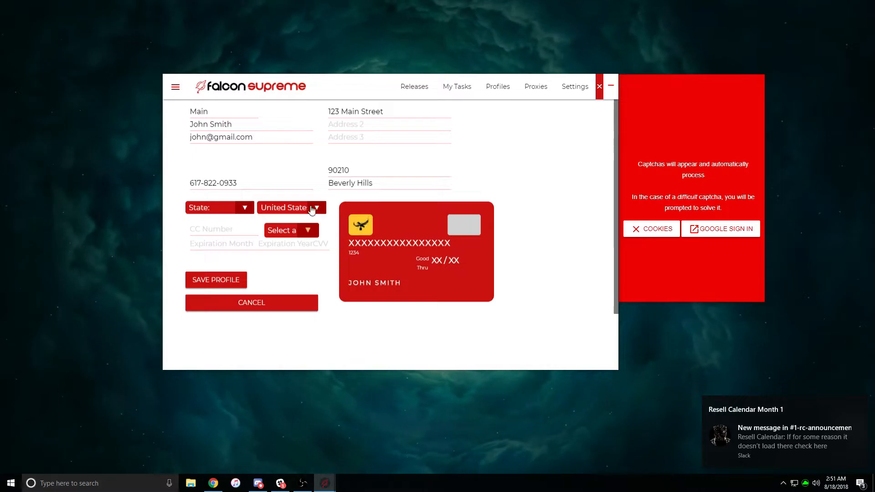
left_click(303, 230)
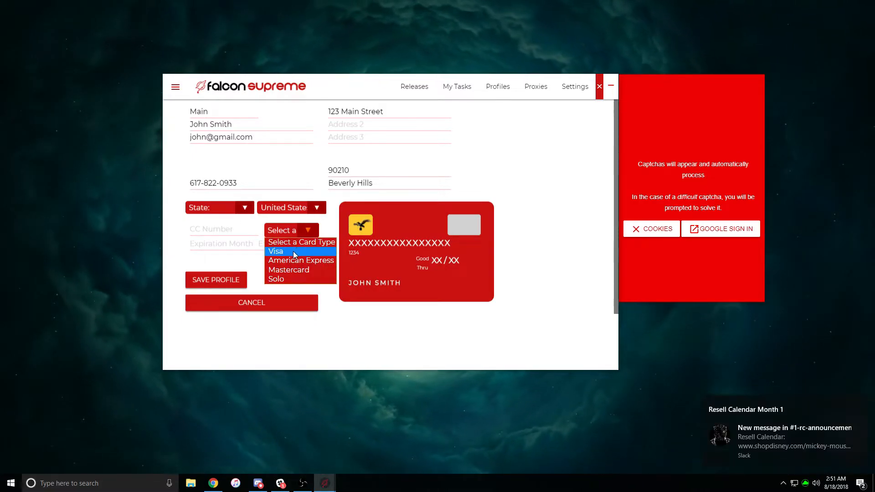
left_click(295, 251)
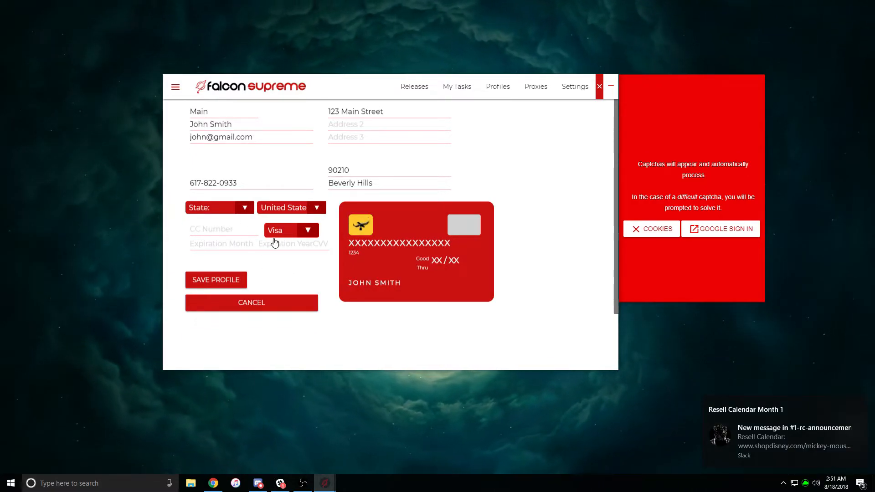
Enter the card number and its expiration month and year
left_click(237, 229)
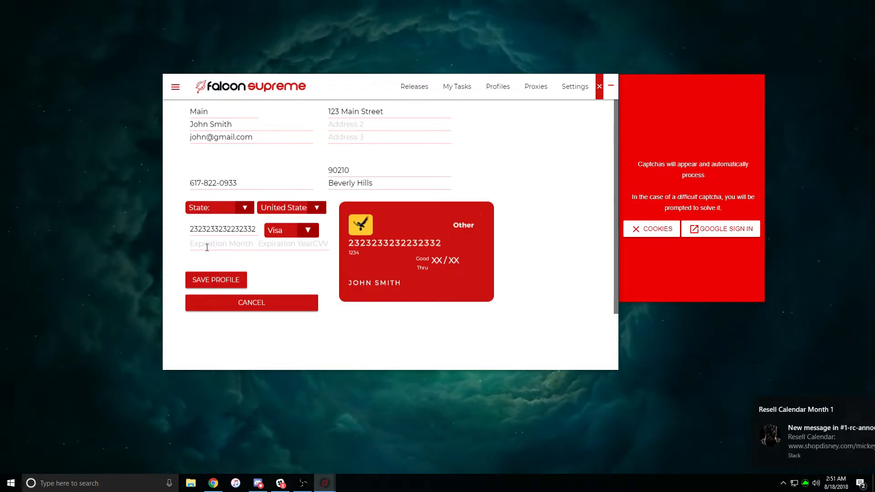
left_click(252, 244)
type("02")
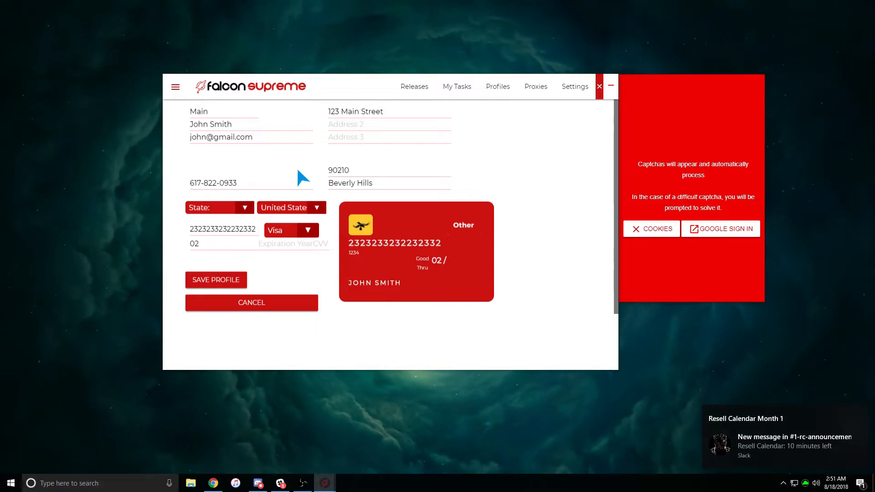
type("0")
left_click(323, 244)
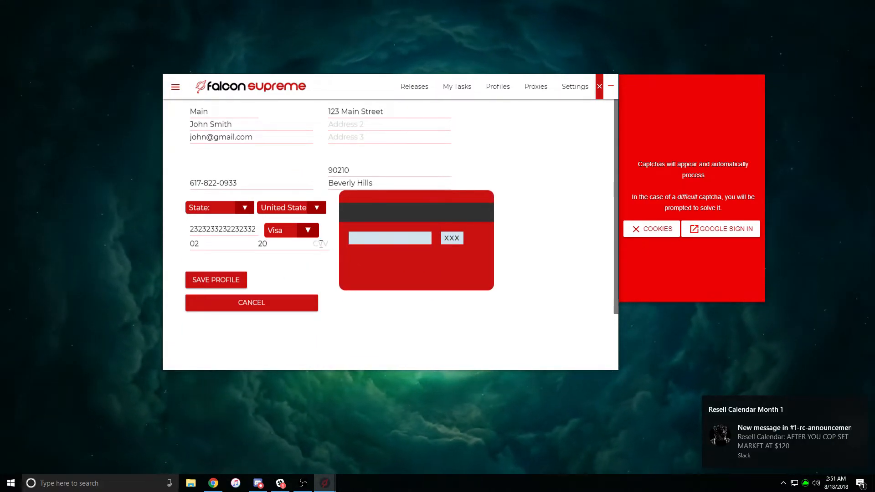
Type the three-digit card security code into the CVV field
type("010")
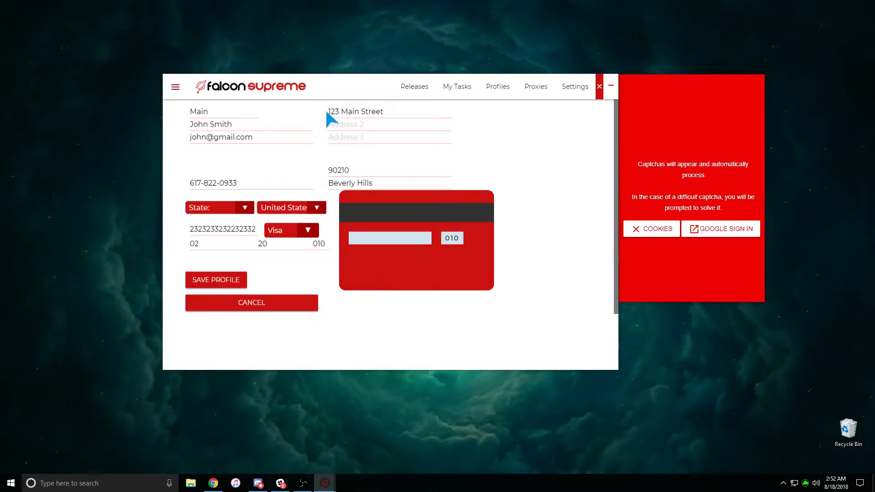
Revise the street address line, then select the second address line's text
left_click_drag(330, 111, 369, 110)
left_click(389, 111)
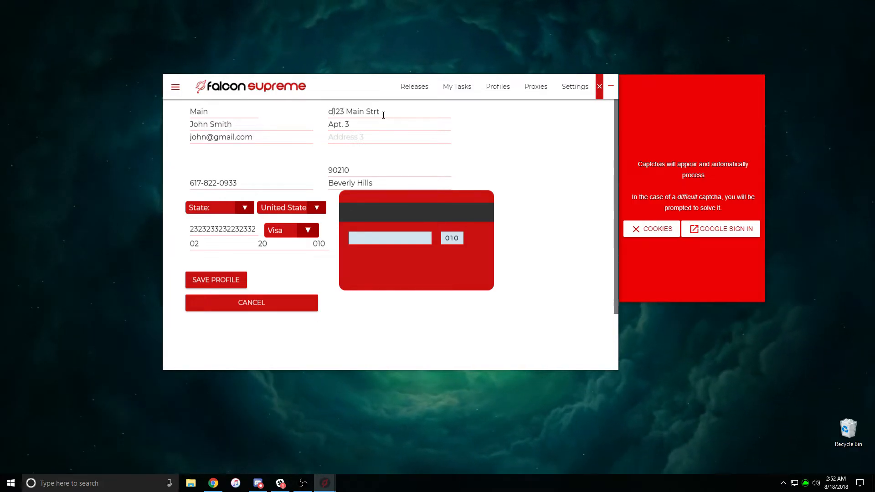
type("YSd")
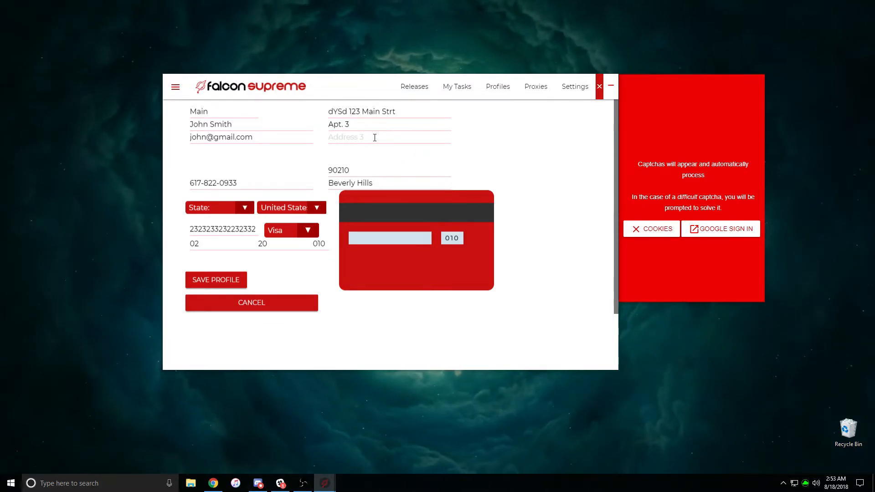
left_click_drag(350, 123, 313, 121)
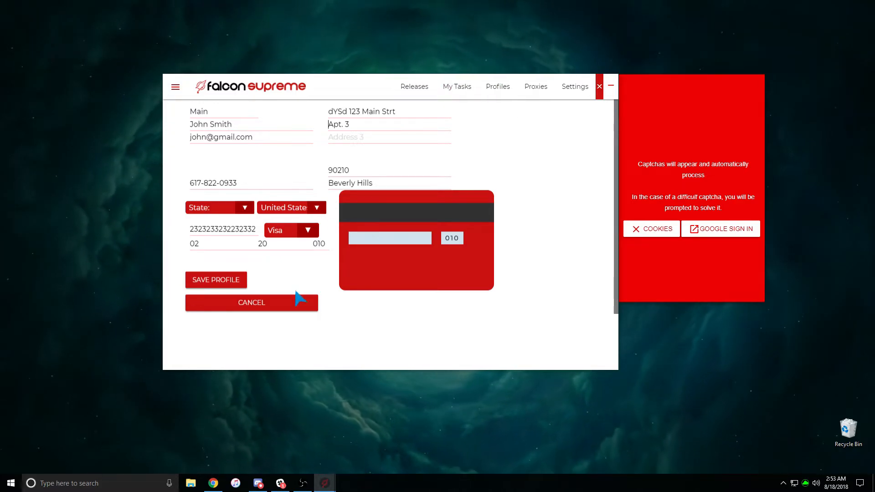
Save the Main profile and switch to the Proxies page
left_click(234, 278)
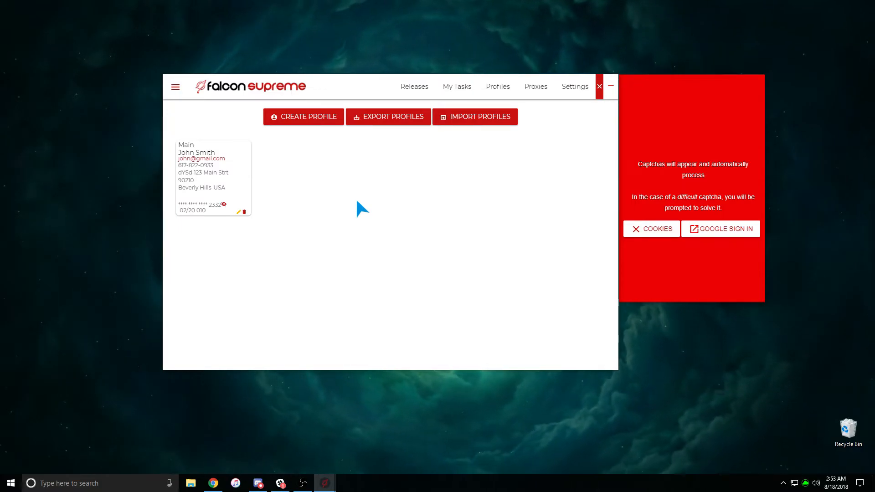
left_click(536, 88)
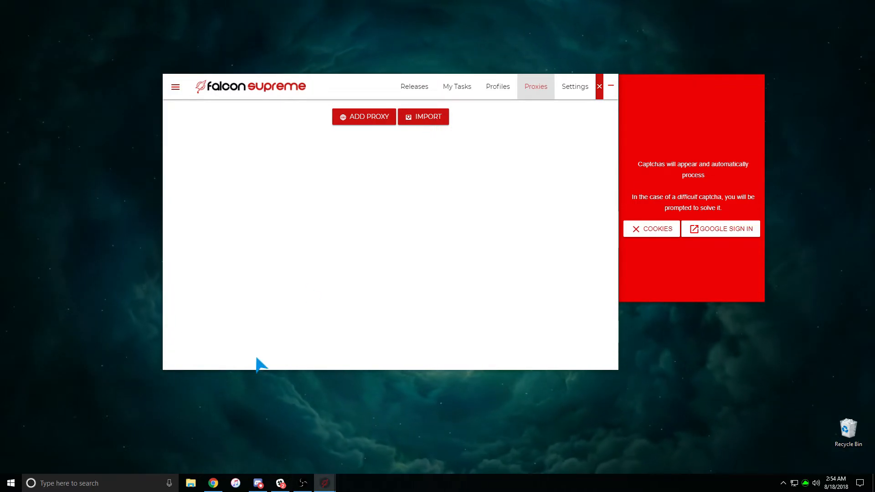
Launch Notepad from the Start menu and move it over the Falcon window
left_click(2, 481)
scroll(93, 411, "down", 6)
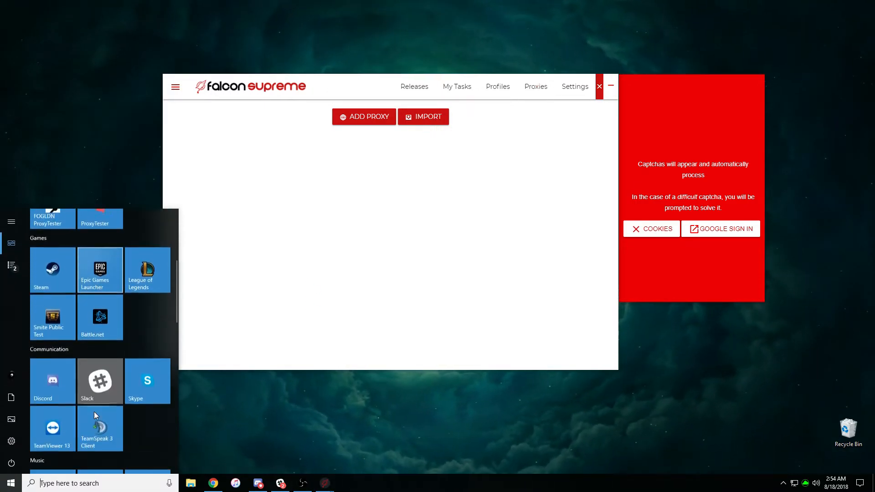
type("notepad")
key("Return")
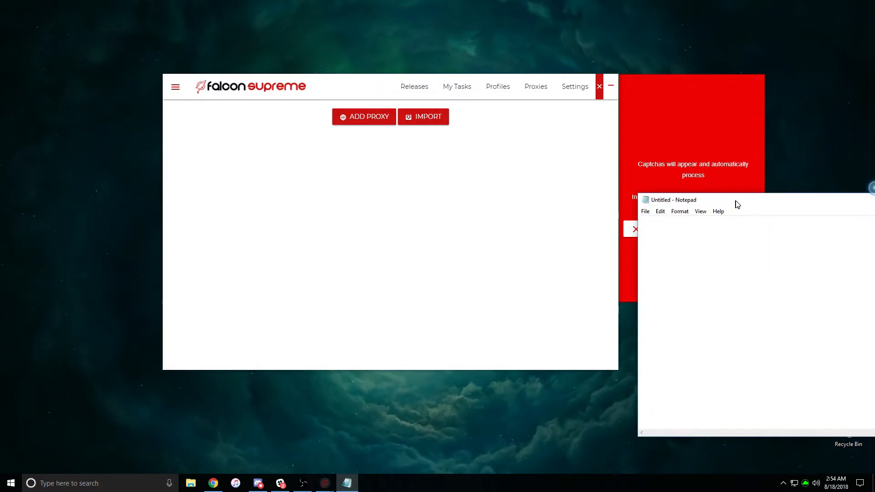
left_click_drag(738, 204, 351, 207)
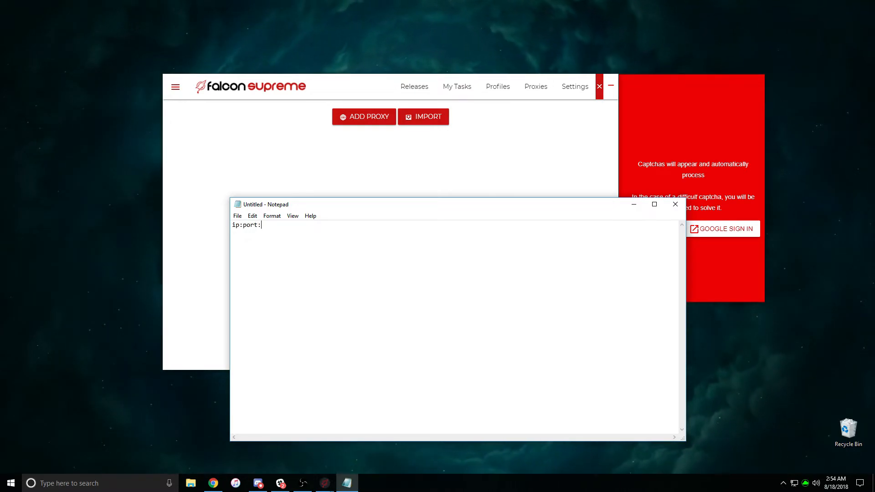
Complete five ip:port:user:pass proxy lines in the note, then close Notepad
type("user:pass")
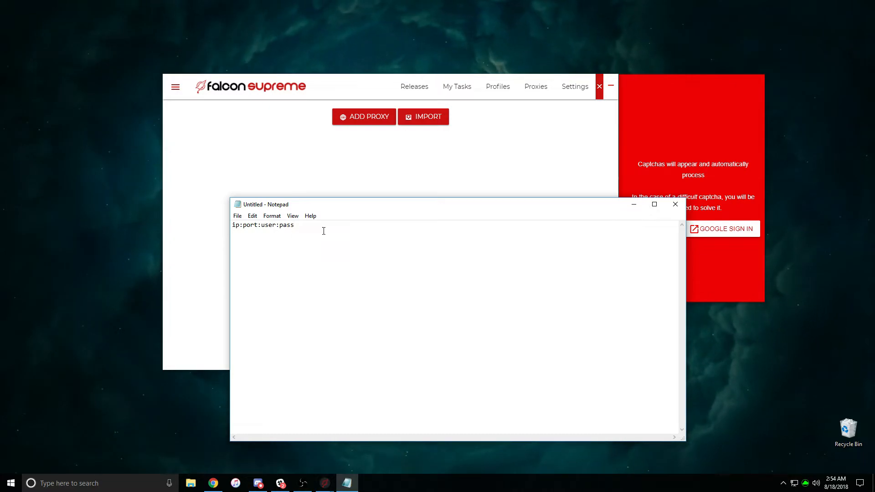
key("ctrl+a")
key("ctrl+c")
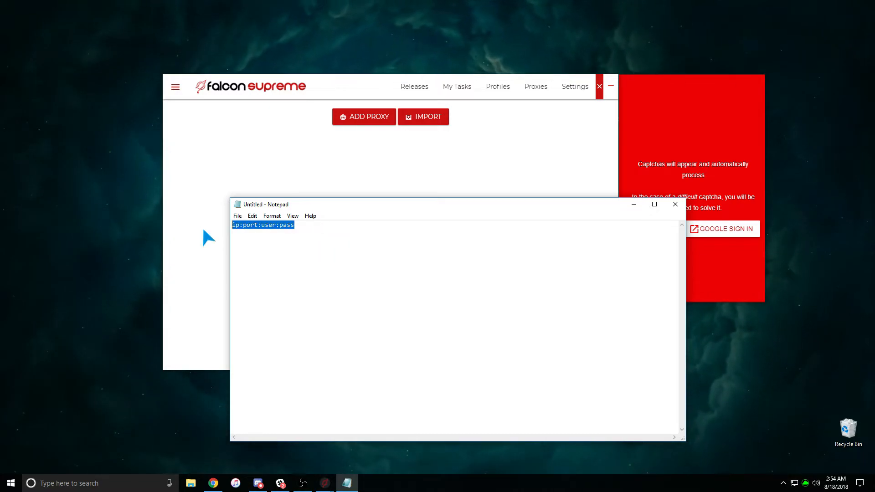
left_click(317, 235)
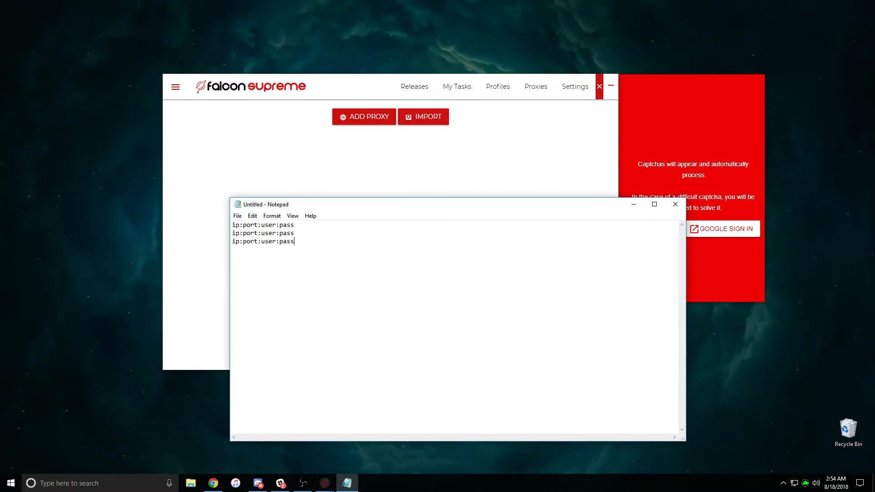
key("ctrl+v")
left_click(237, 216)
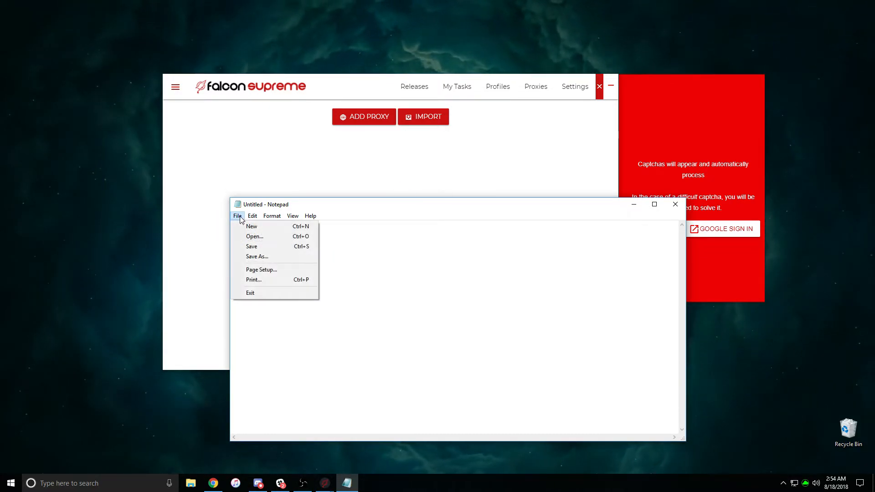
mouse_move(252, 216)
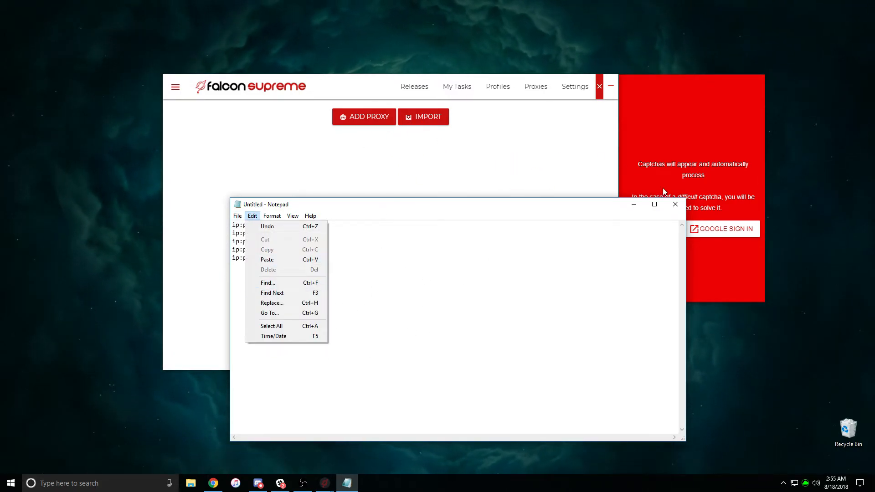
left_click(675, 204)
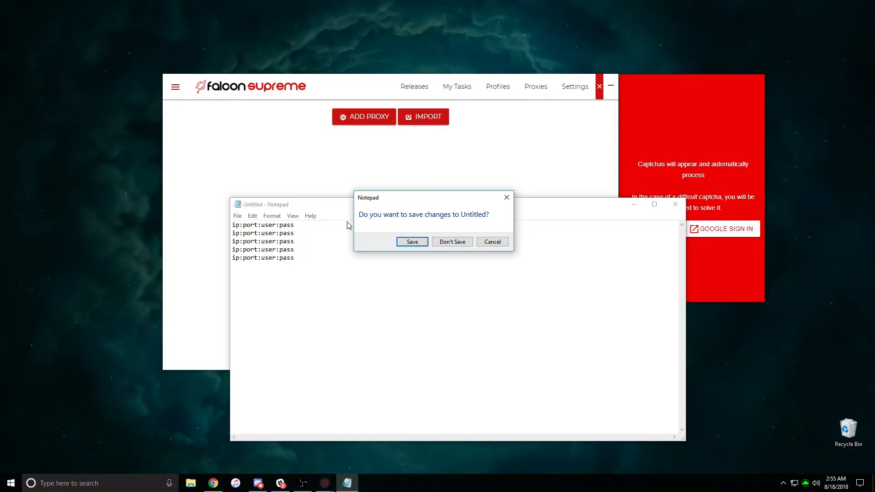
Close Notepad, discarding the untitled proxy note with Don't Save
left_click(505, 197)
left_click(674, 204)
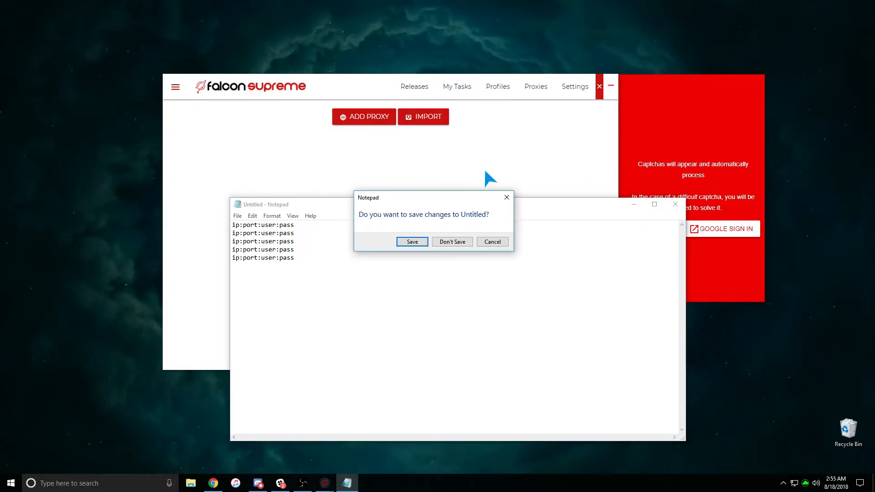
left_click(452, 242)
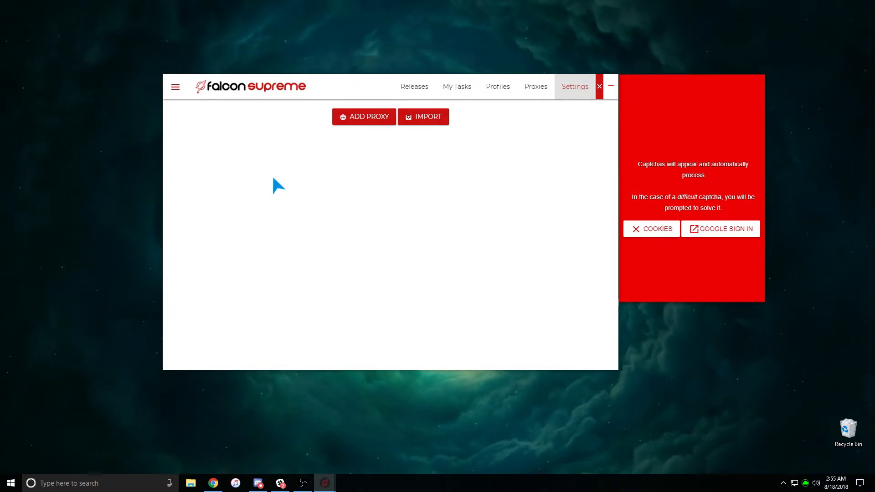
On the Configuration page, keep default delay 0 Seconds and default profile Main
left_click(568, 91)
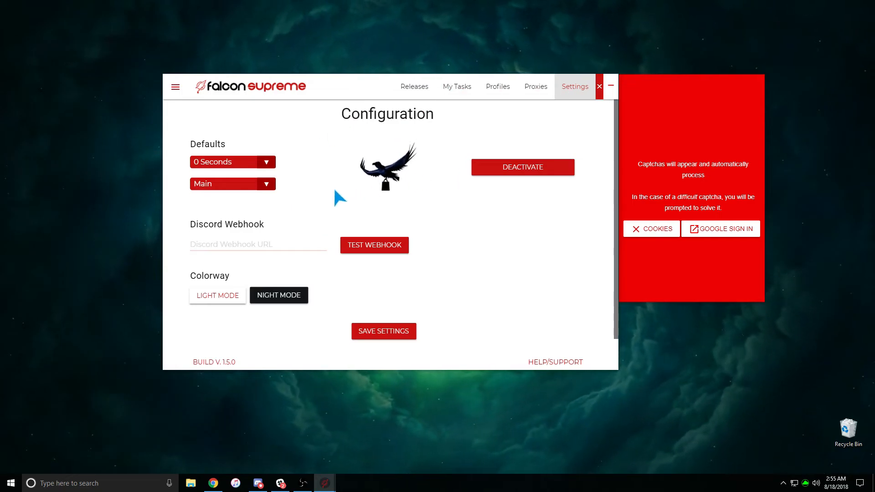
left_click(238, 165)
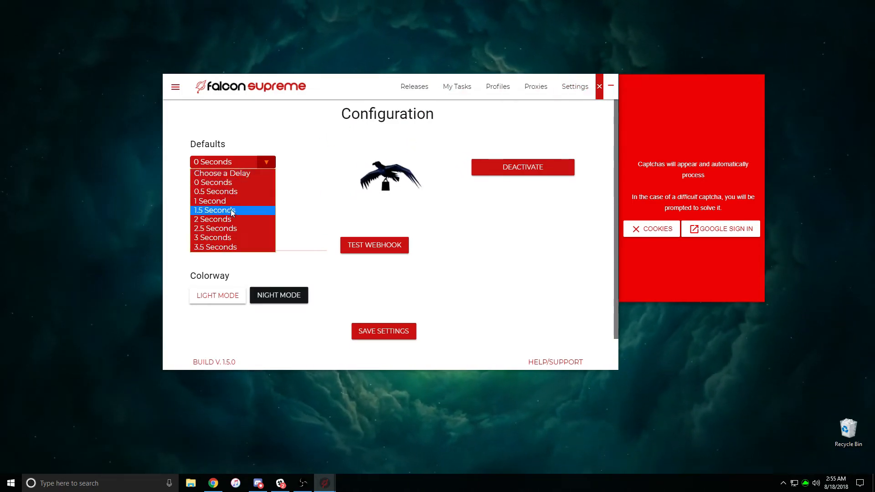
left_click(228, 182)
left_click(241, 185)
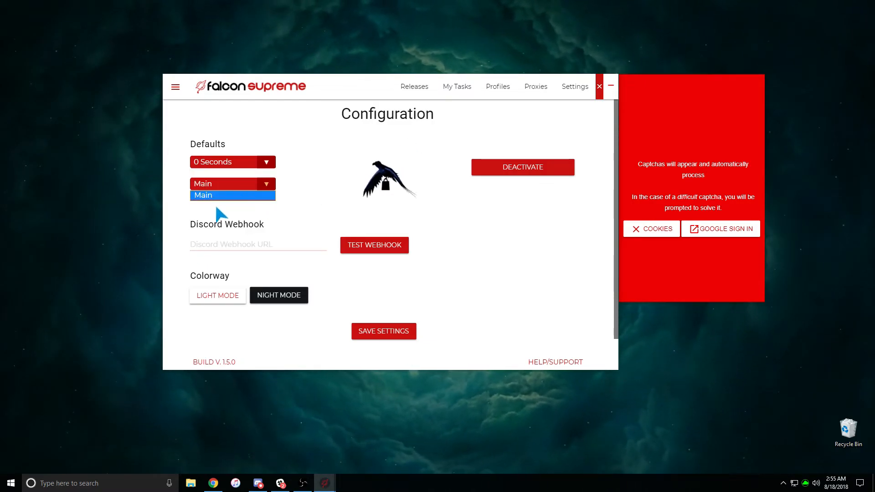
left_click(221, 196)
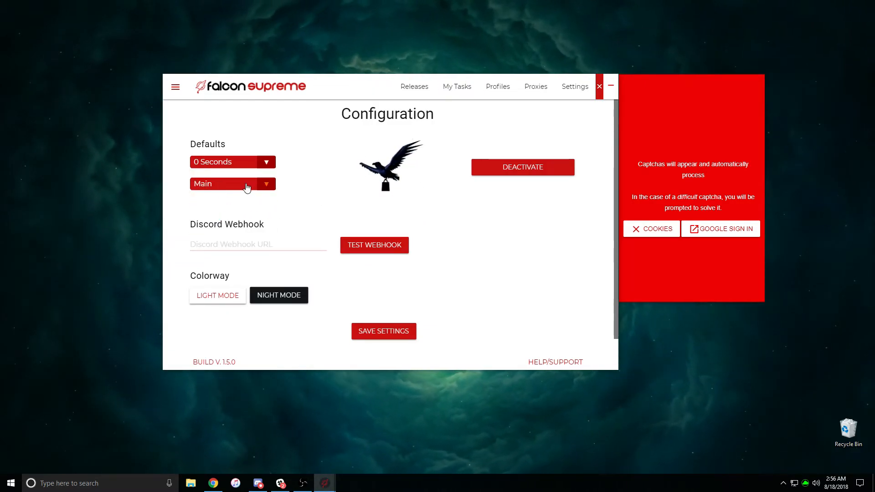
Add a Classic Logo Taping Track Jacket task from Releases and view it in My Tasks
left_click(413, 87)
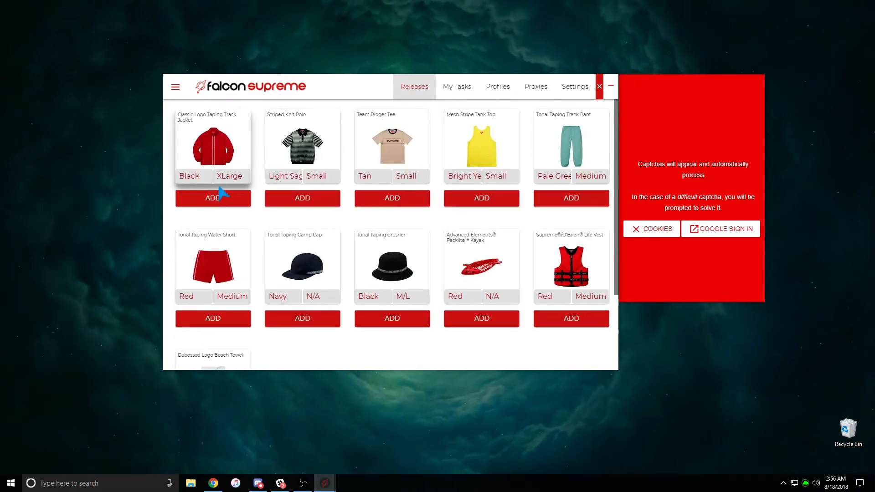
left_click(223, 207)
left_click(457, 86)
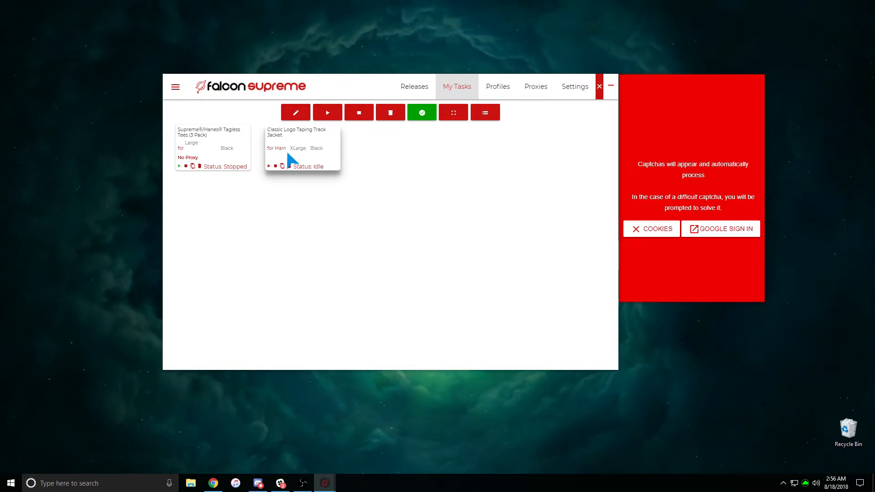
Return to Configuration with delay left at 0 Seconds, and move Discord alongside
left_click(573, 87)
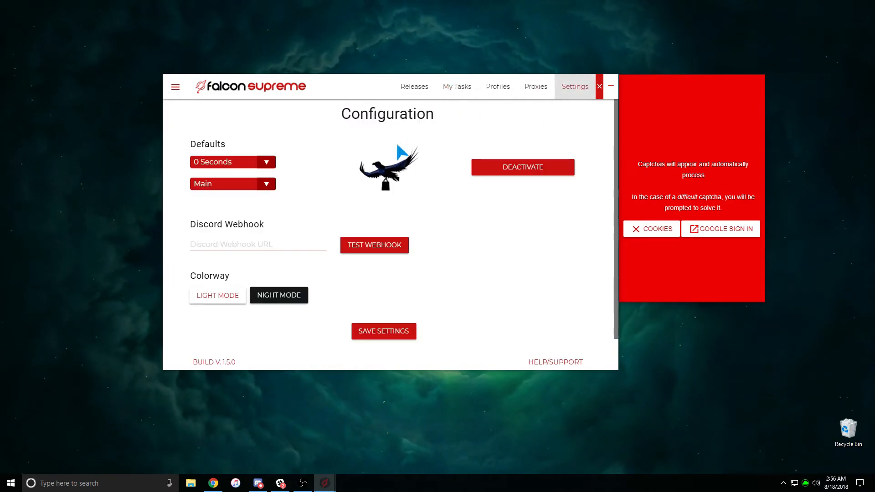
left_click(250, 171)
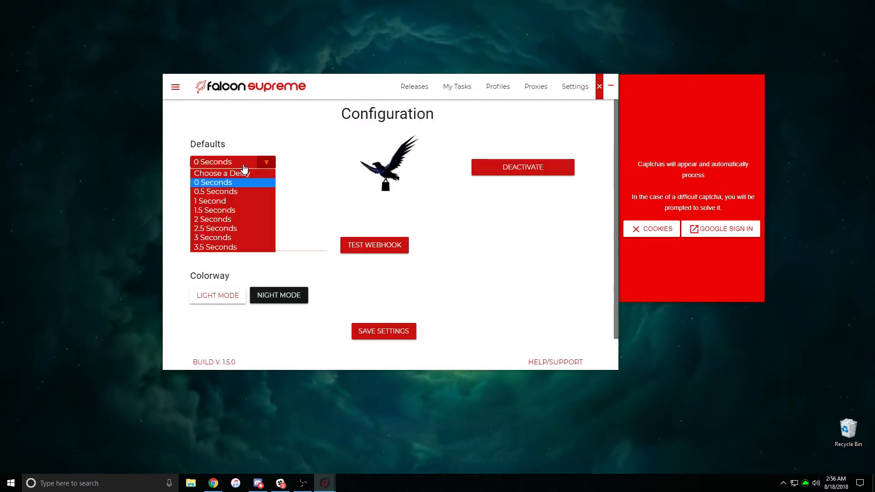
left_click(223, 183)
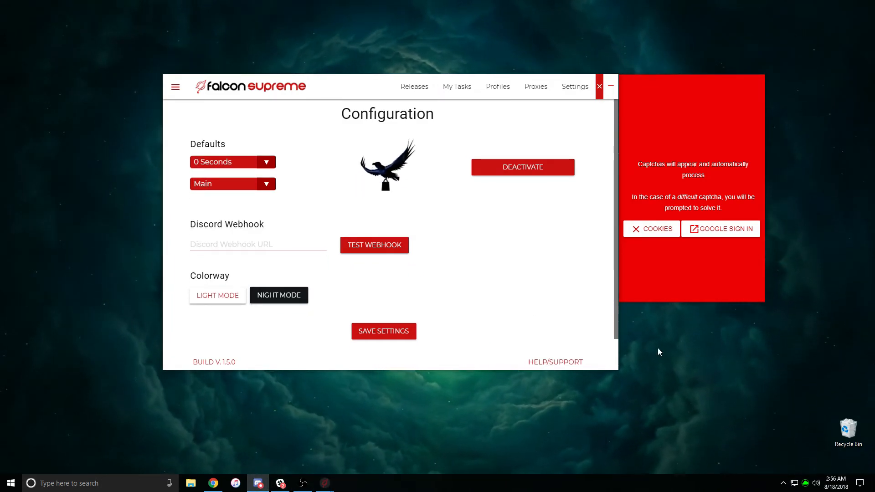
left_click_drag(874, 27, 445, 9)
In the personal server, create a new text channel named 'test' under Cops
scroll(394, 91, "up", 3)
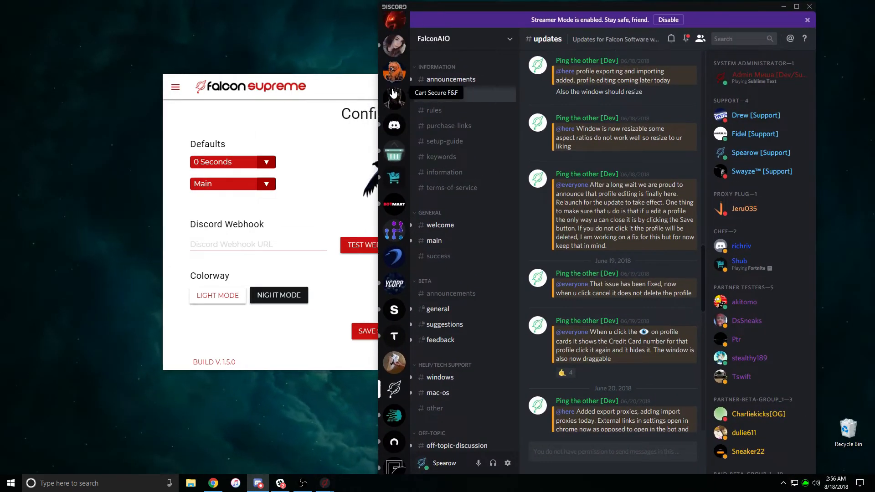
left_click(394, 71)
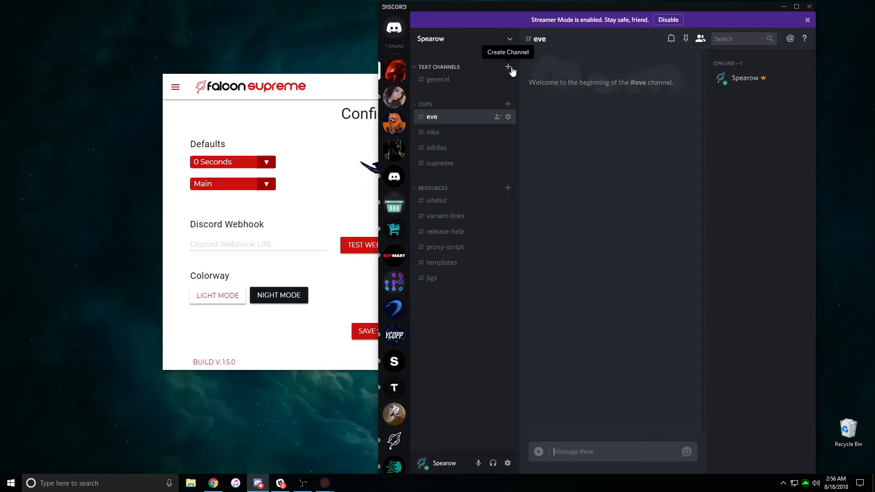
left_click(509, 104)
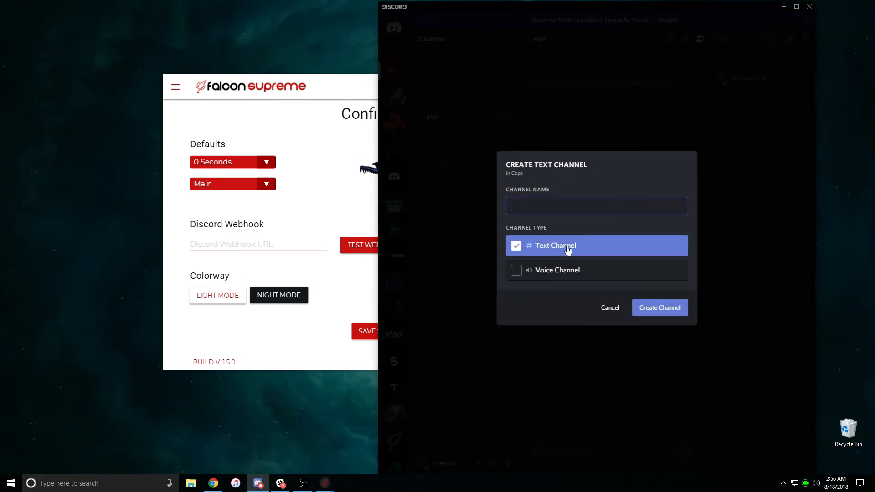
left_click(667, 310)
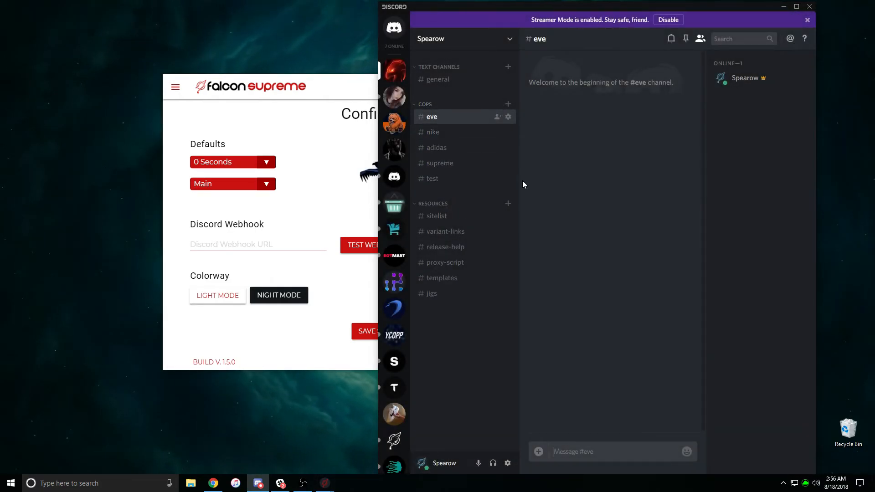
Open the test channel's Webhooks settings and turn Streamer Mode off so webhooks show
left_click(508, 179)
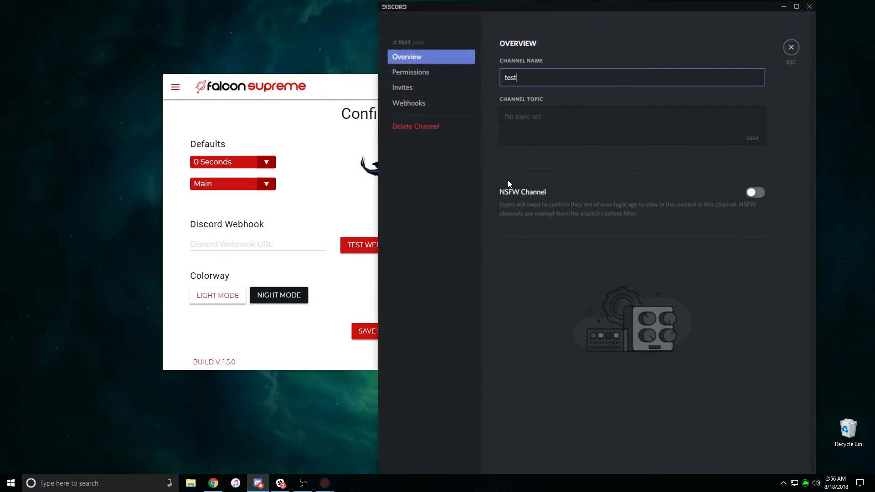
left_click(406, 108)
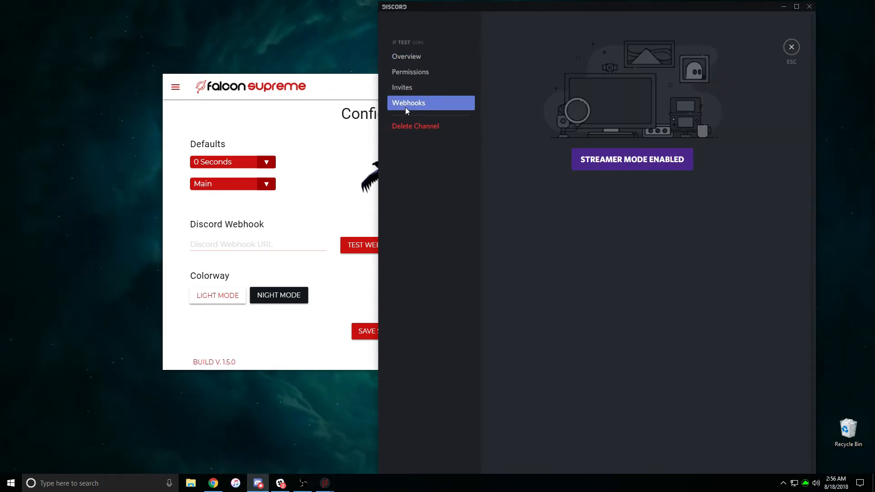
left_click(652, 164)
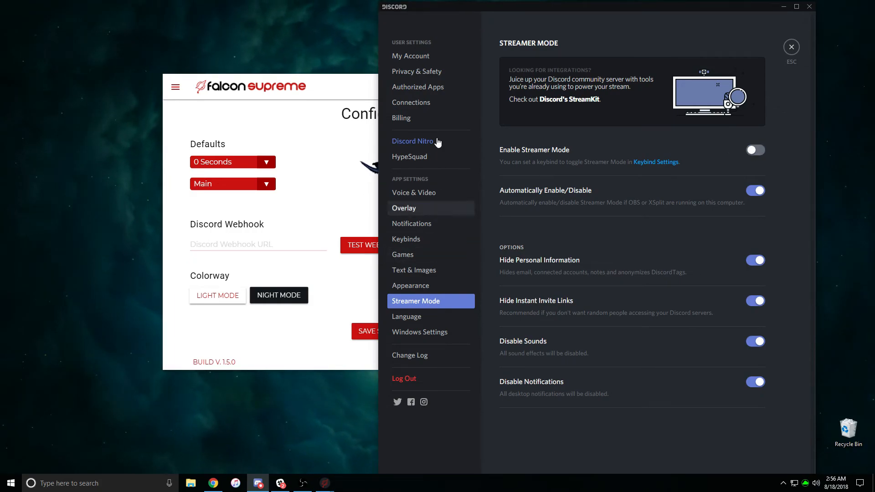
left_click(792, 49)
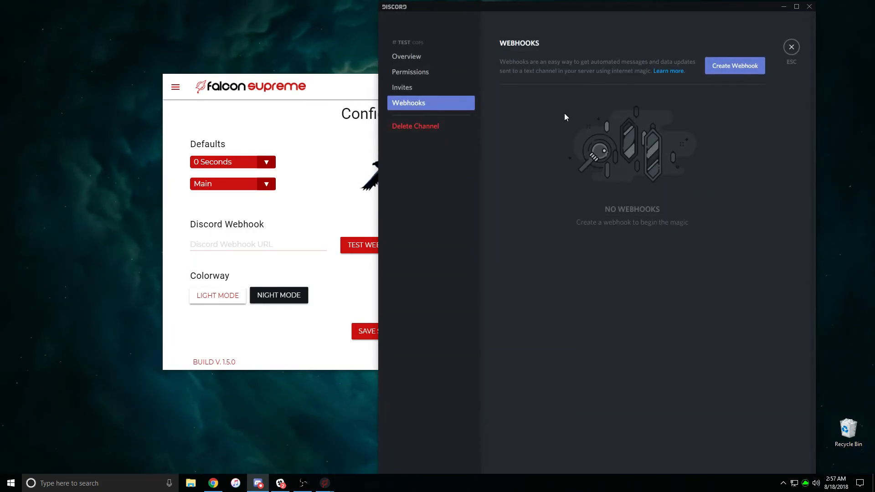
Create a webhook for #test, copy its Webhook URL, and save it
left_click(746, 68)
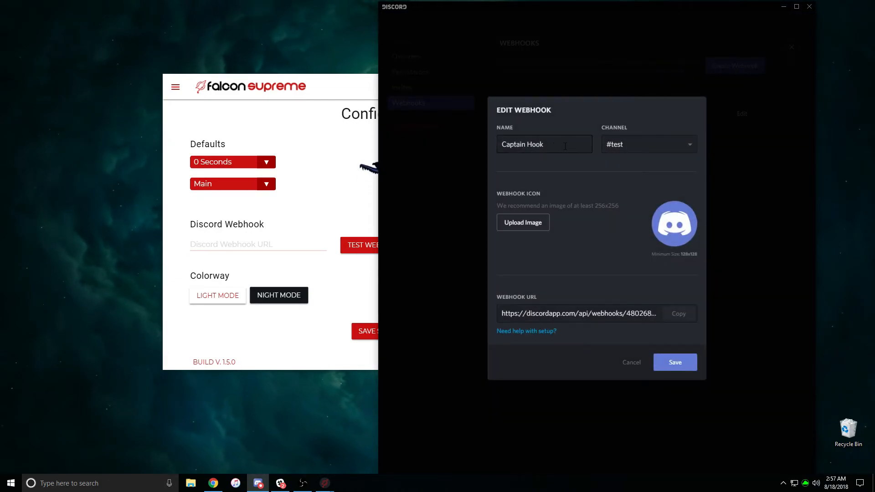
left_click_drag(551, 145, 489, 143)
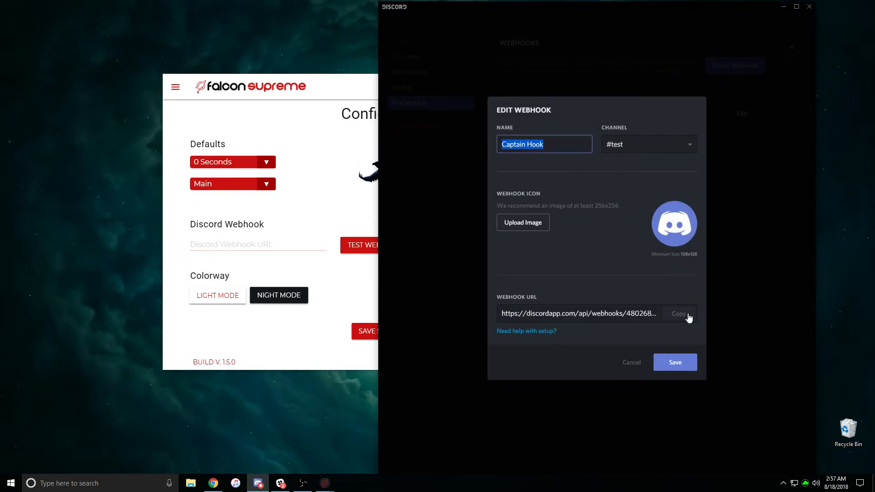
left_click(533, 313)
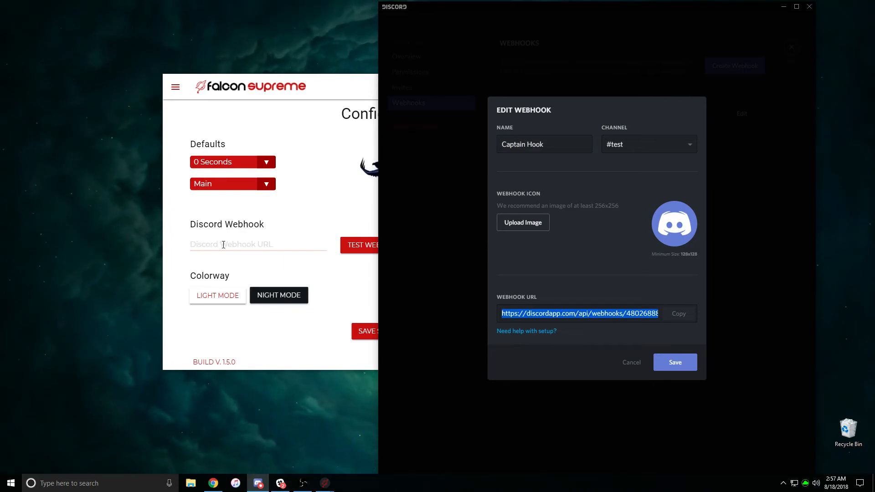
left_click(679, 319)
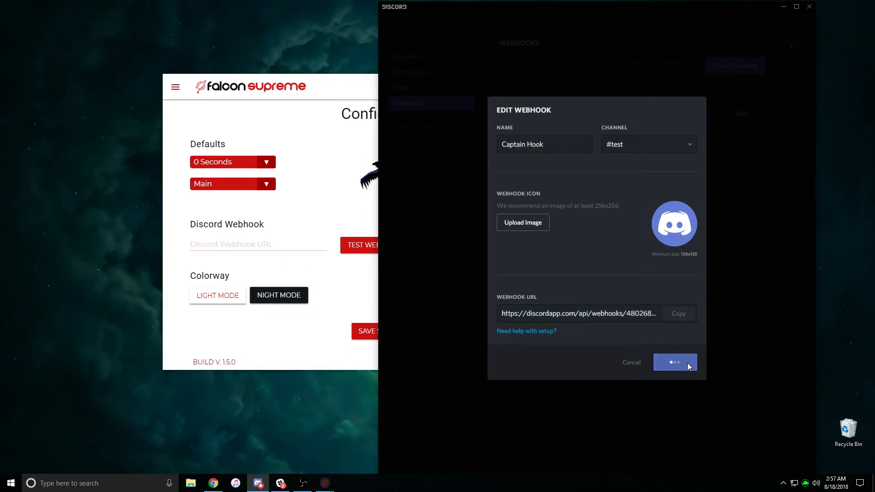
left_click(683, 363)
Close the channel settings, open #test, and focus Falcon's Discord Webhook URL field
left_click(792, 47)
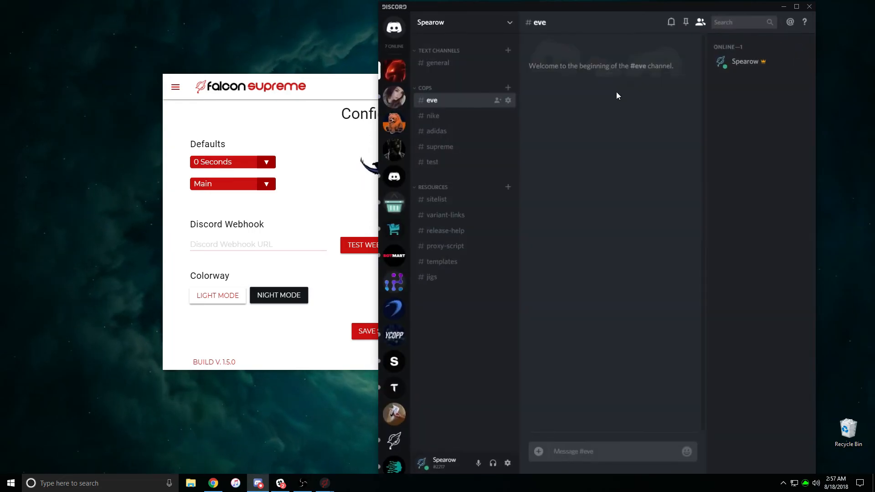
left_click(433, 163)
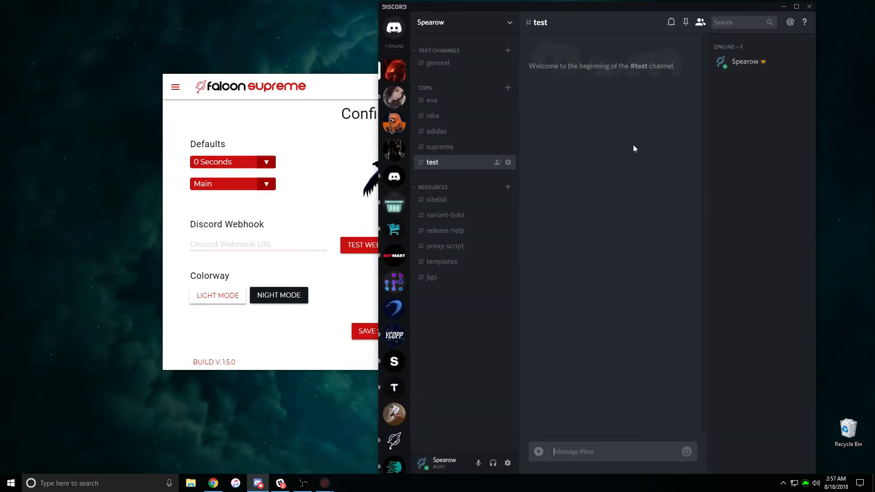
left_click(250, 244)
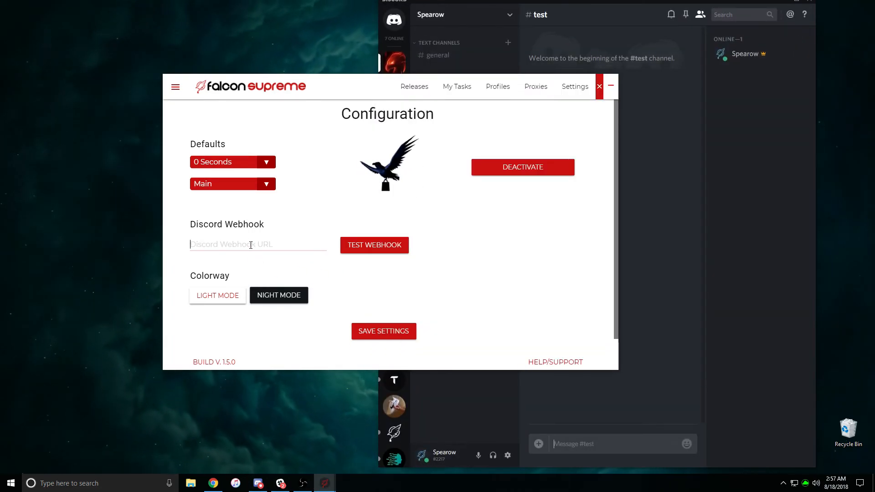
Paste the copied Discord webhook URL into Falcon Supreme's Discord Webhook field
key("ctrl+v")
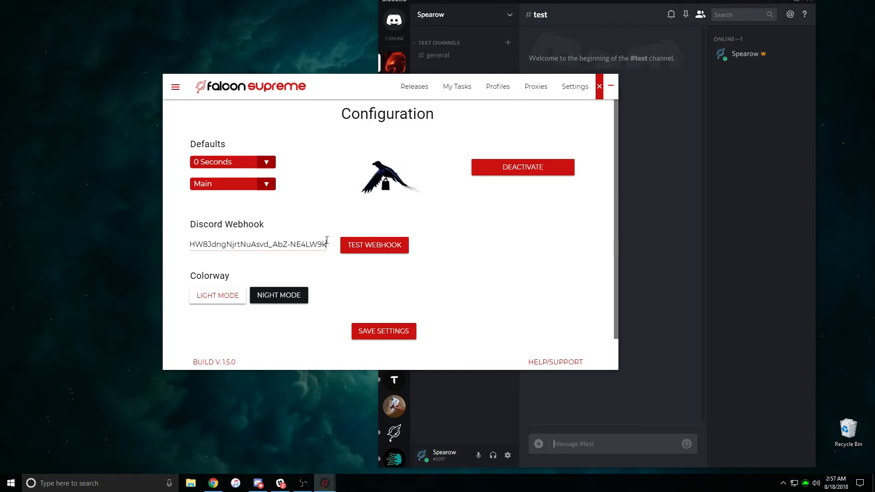
left_click_drag(326, 241, 125, 242)
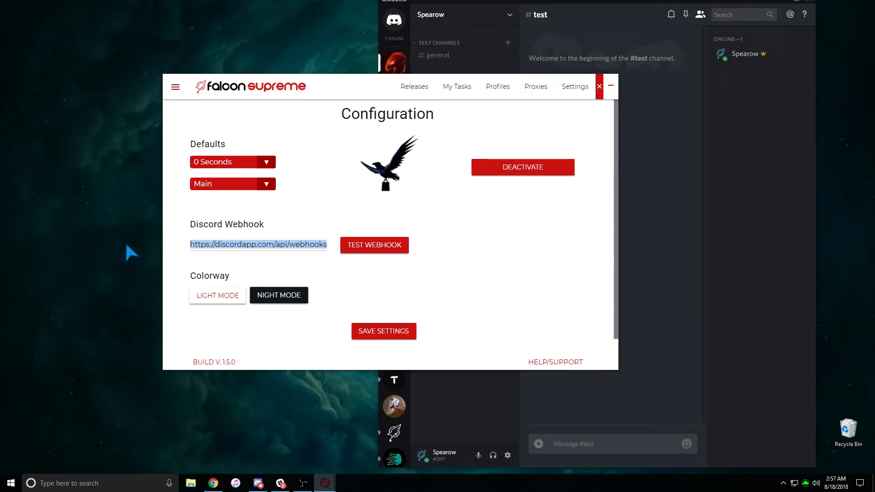
left_click(268, 263)
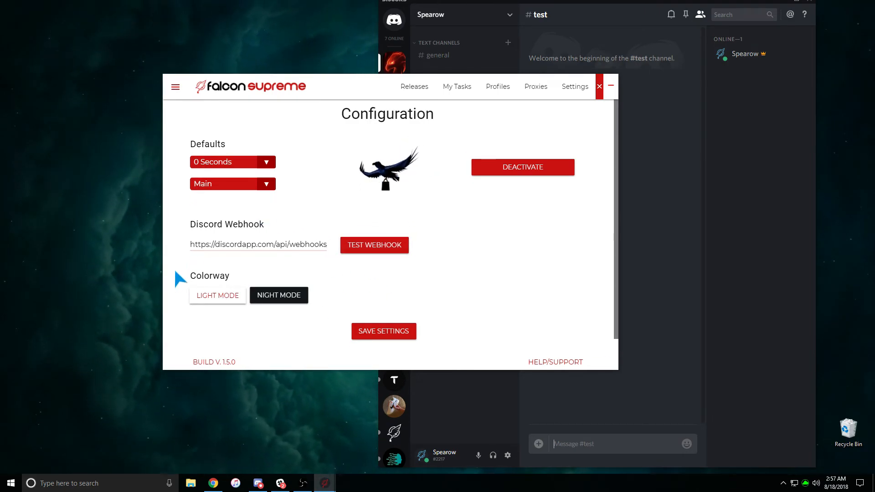
Switch Falcon Supreme to Night Mode, testing the light/night toggle along the way
left_click(280, 296)
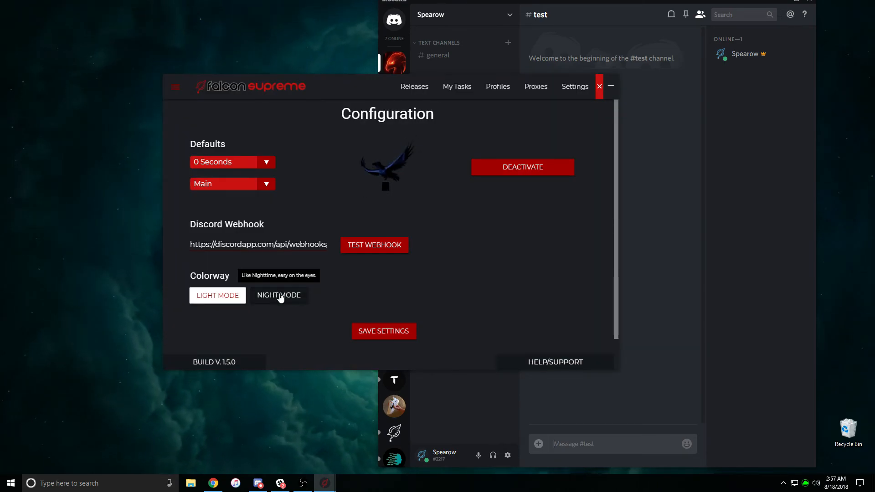
left_click(218, 299)
left_click(269, 301)
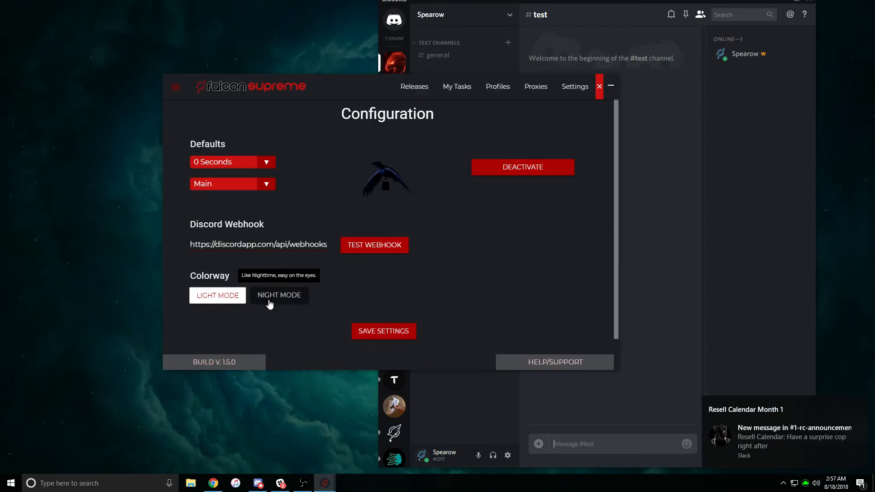
left_click(224, 299)
left_click(255, 299)
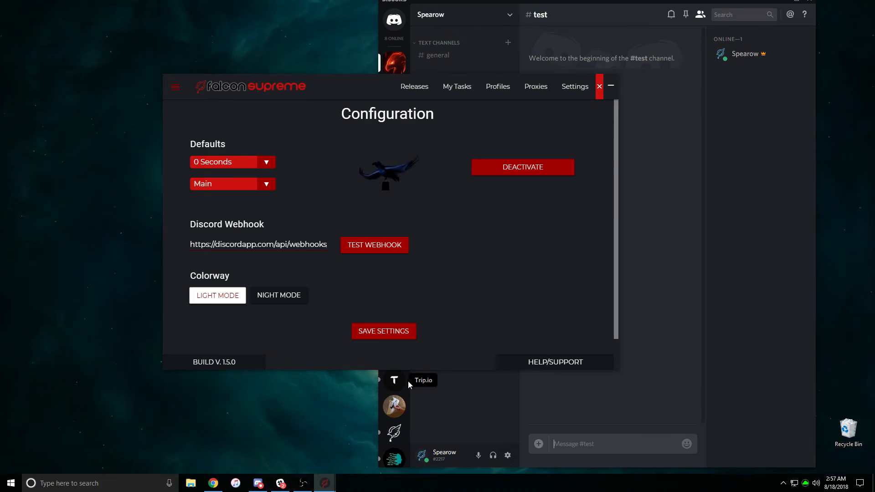
left_click(484, 404)
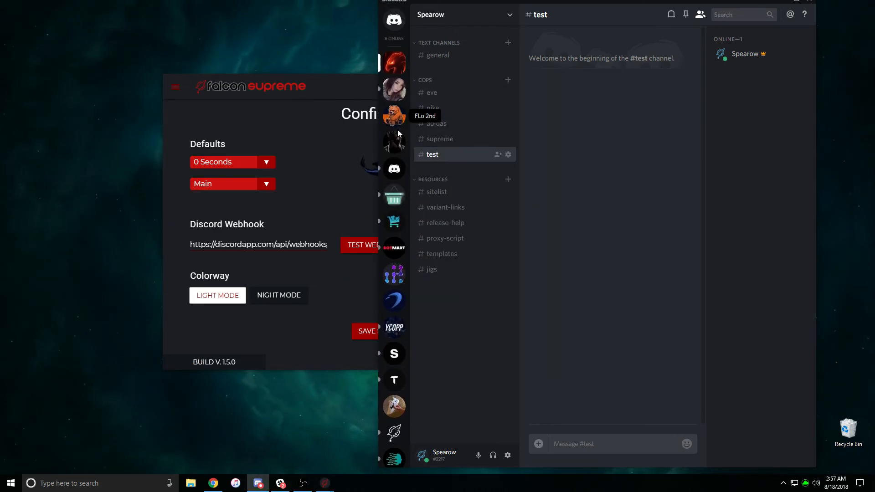
Open the FalconAIO Discord server and scroll through its #updates announcements
scroll(398, 133, "down", 3)
left_click(394, 340)
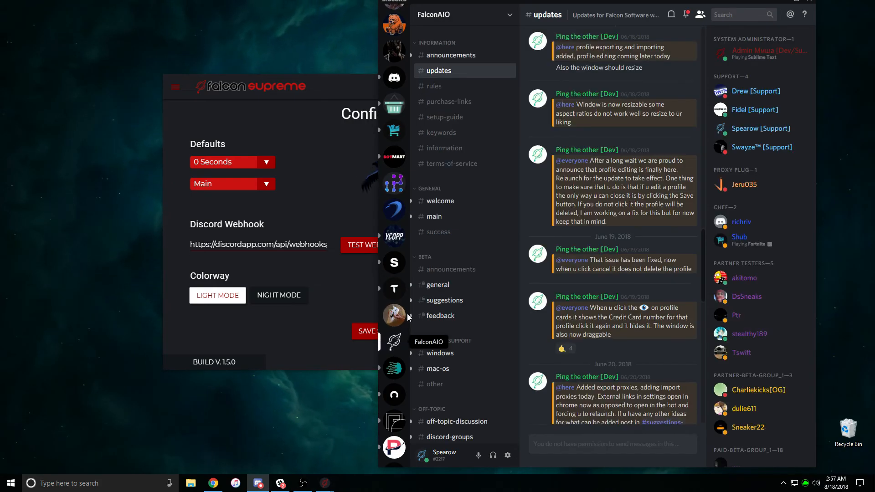
scroll(628, 333, "up", 6)
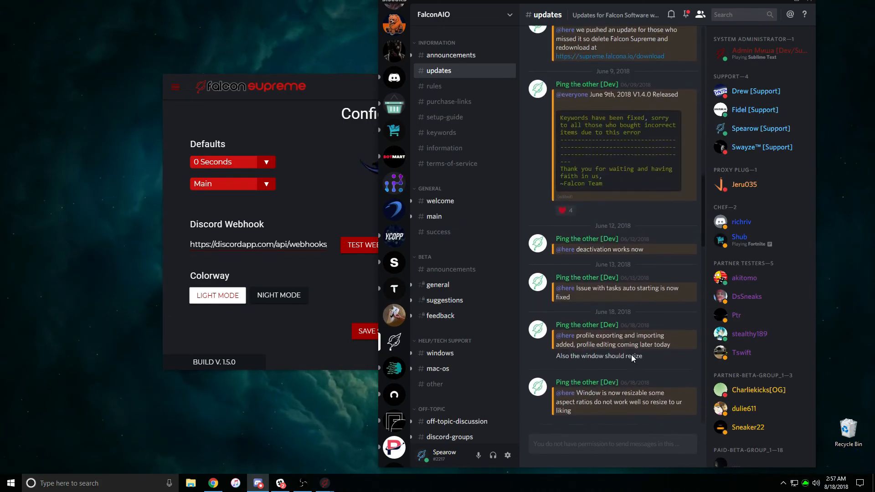
scroll(631, 354, "down", 3)
scroll(615, 205, "up", 4)
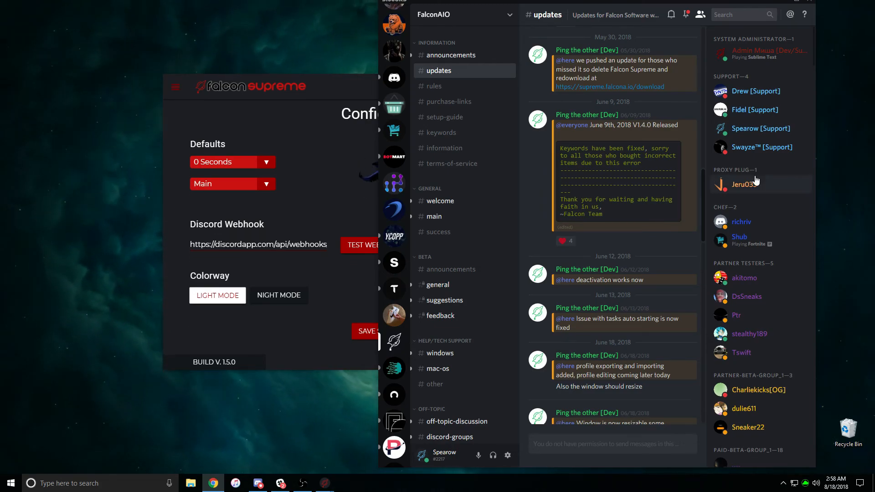
left_click(356, 334)
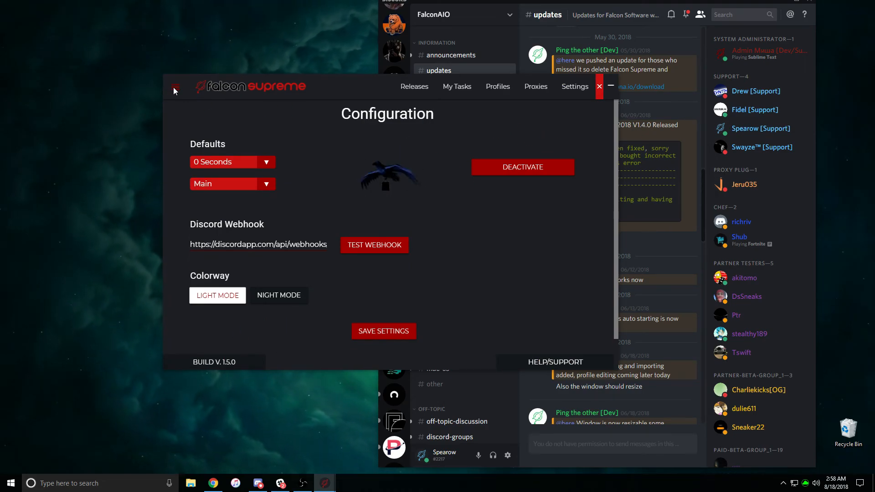
Visit Proxies, Profiles and Releases, settle on My Tasks, and bring incognito Chrome on screen
left_click(536, 87)
left_click(497, 86)
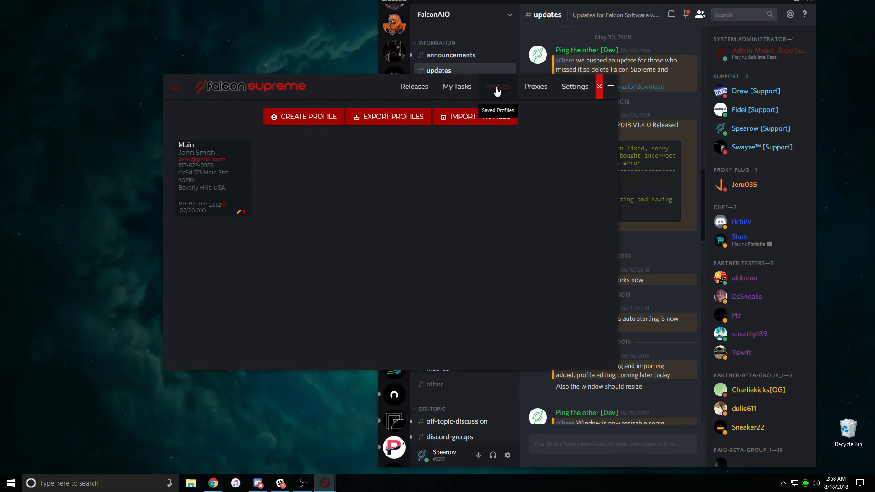
left_click(457, 92)
left_click(414, 91)
left_click(445, 91)
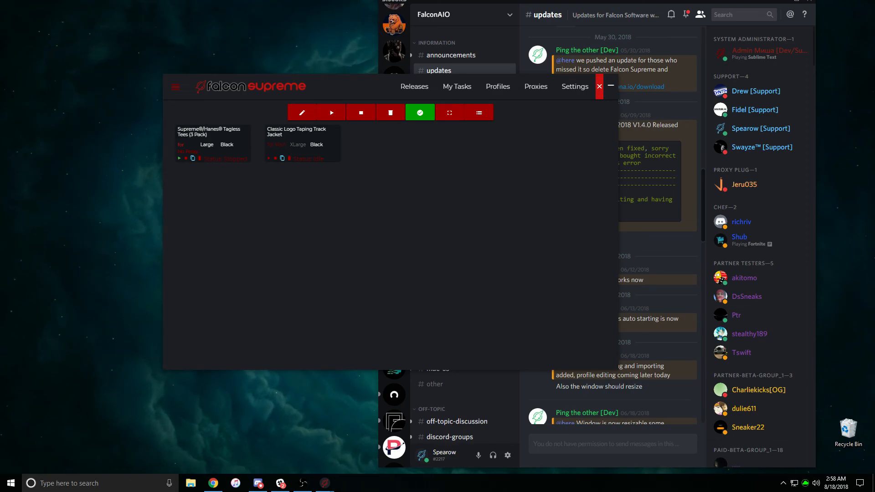
left_click_drag(874, 50, 610, 37)
Load time.is in incognito Chrome and read the clock accuracy: 0.9 seconds behind
type("time.is")
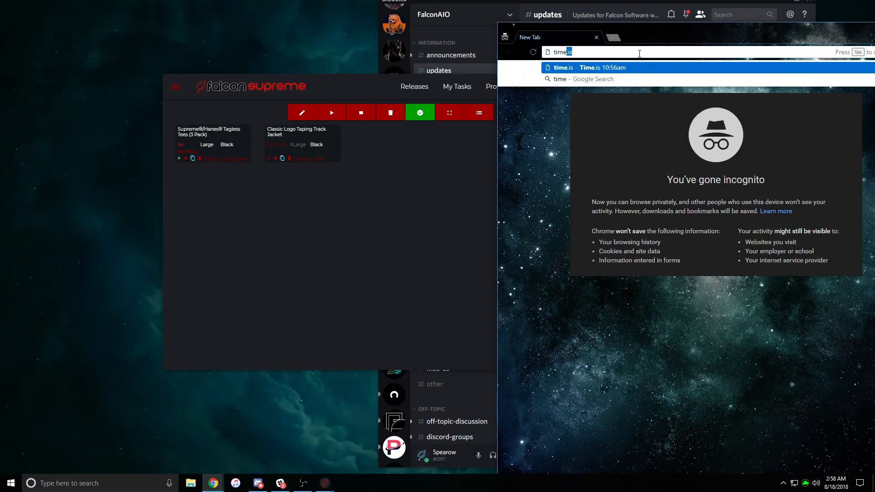
key("Return")
left_click_drag(695, 36, 619, 16)
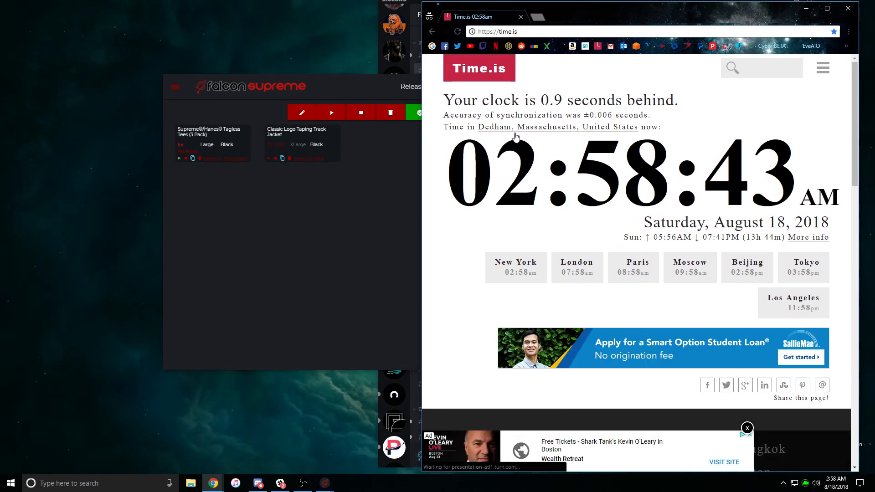
left_click_drag(456, 102, 558, 100)
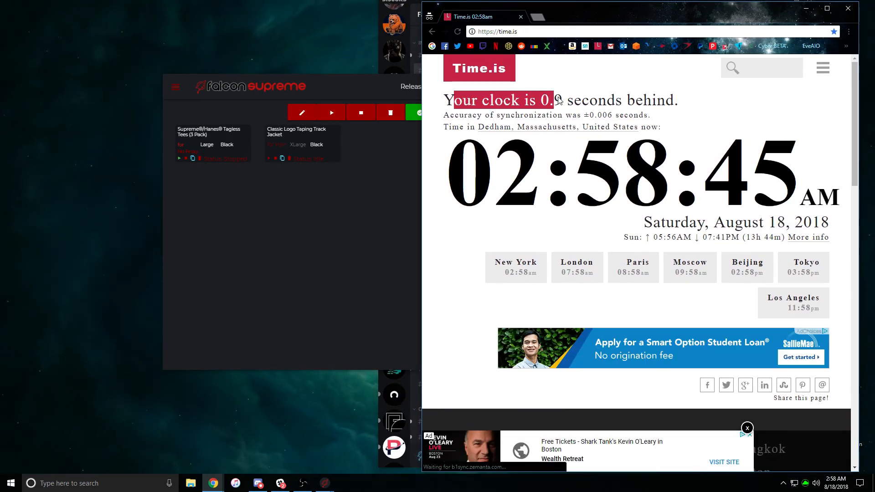
left_click(563, 101)
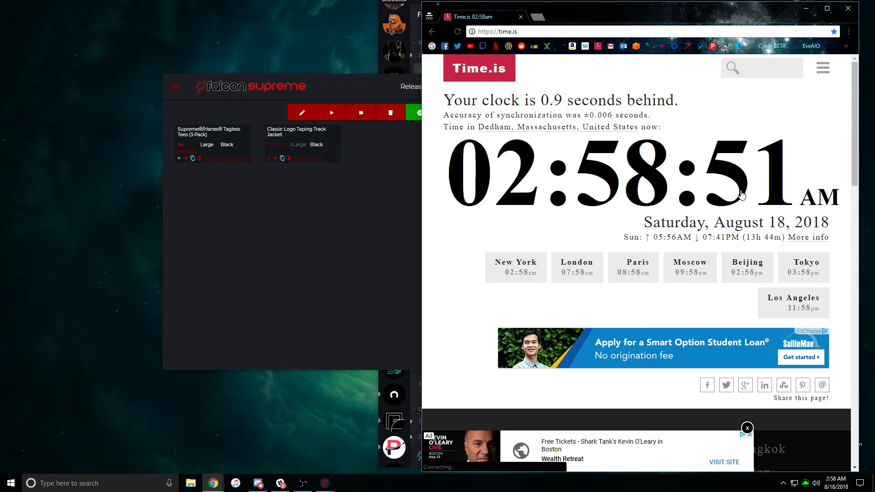
left_click(345, 184)
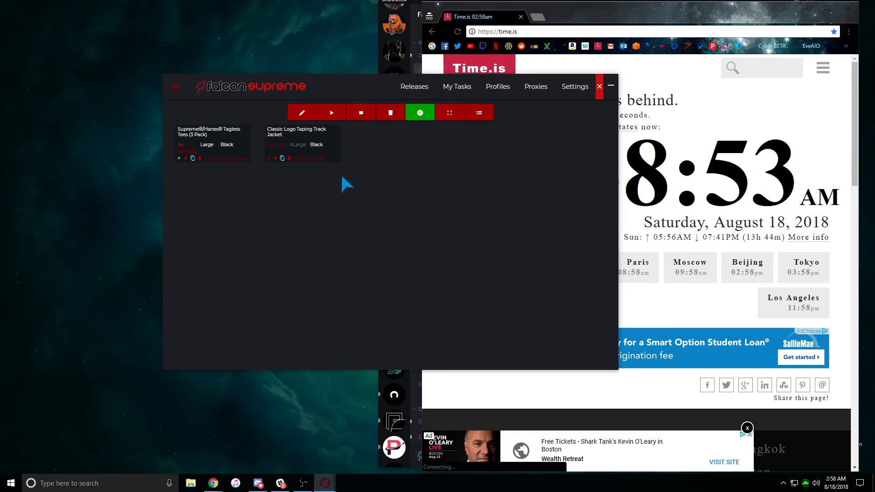
Start all Supreme tasks, then stop the first and second tasks
left_click(332, 112)
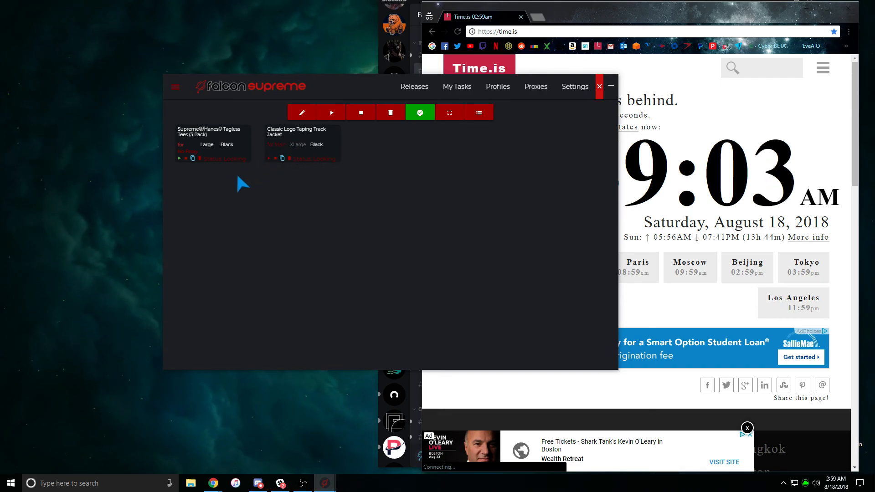
left_click(186, 158)
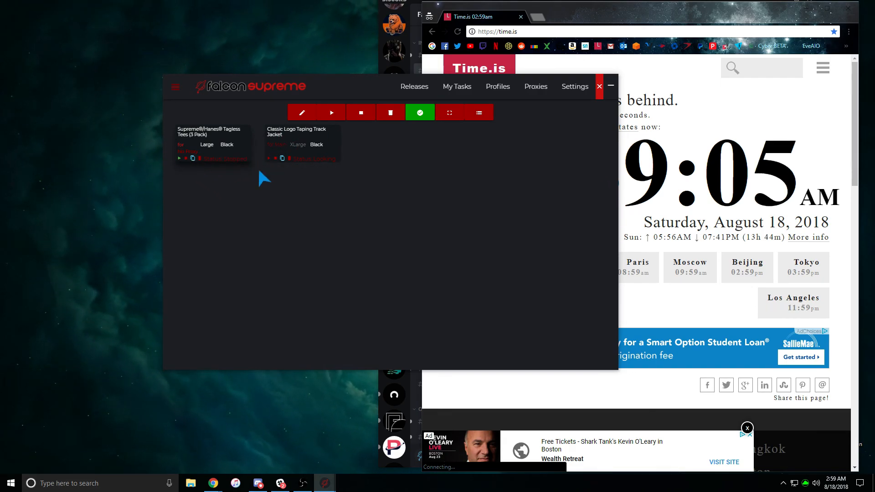
left_click(275, 158)
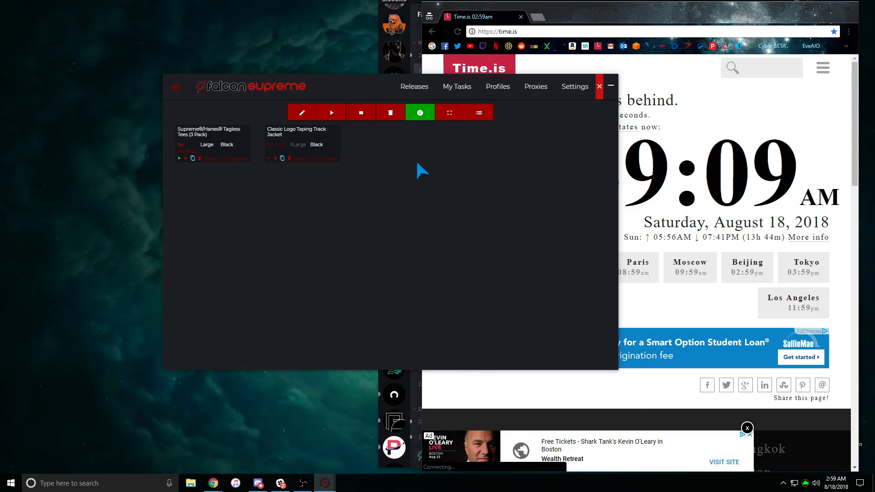
Visit the Settings, Profiles and My Tasks pages in Falcon Supreme
left_click(575, 89)
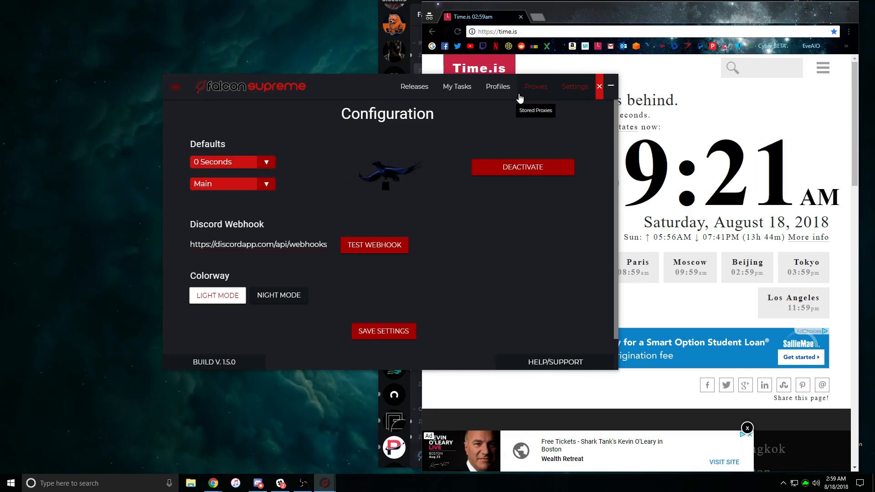
left_click(479, 92)
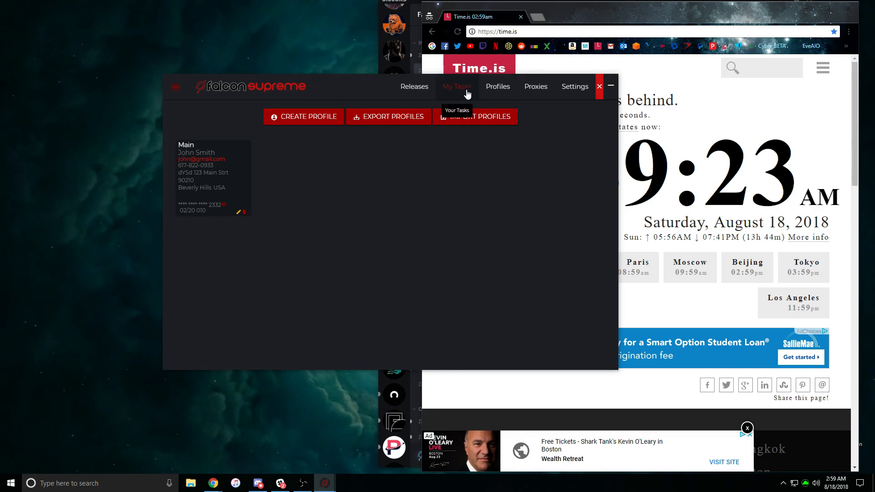
left_click(466, 93)
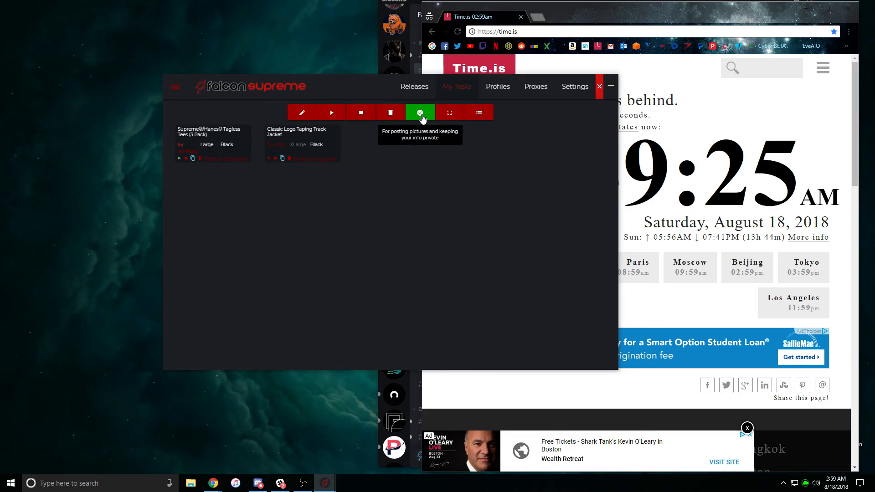